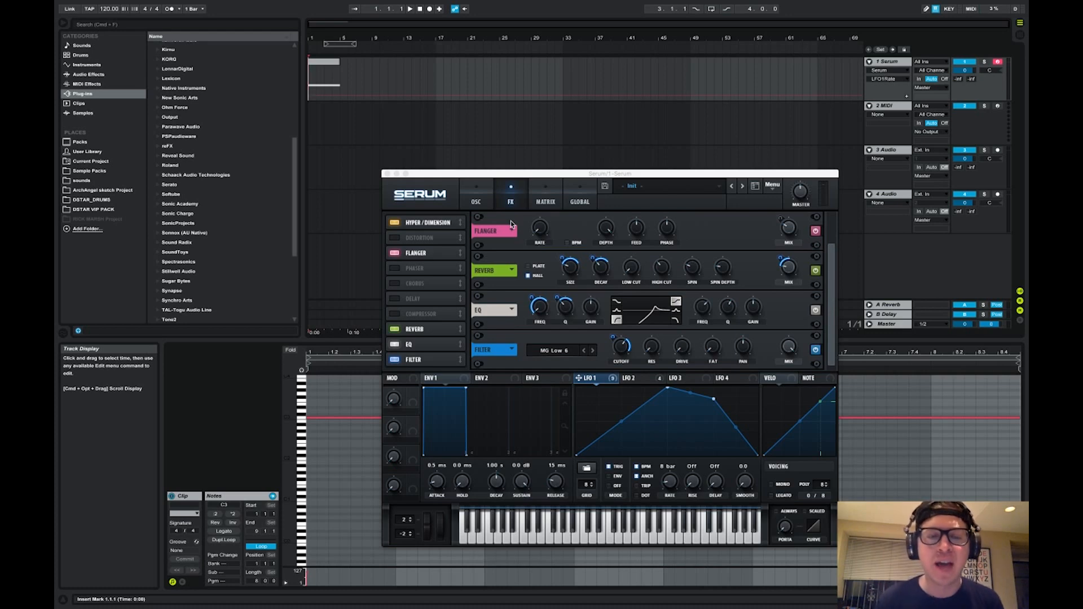
- Show the oscillator page of the first Serum patch and play its clip to hear the sound
click(479, 196)
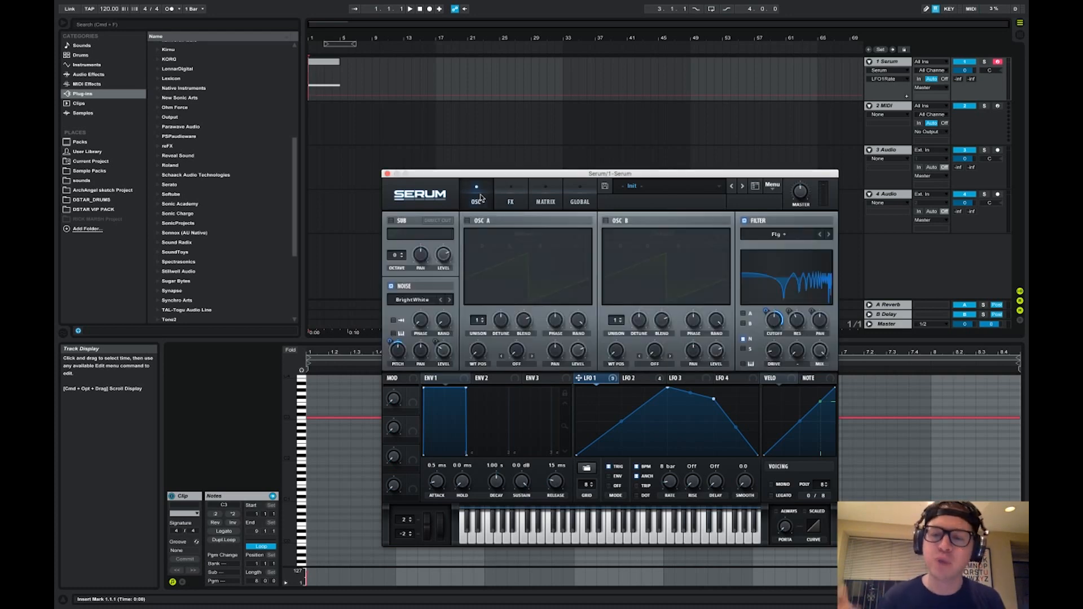
key(space)
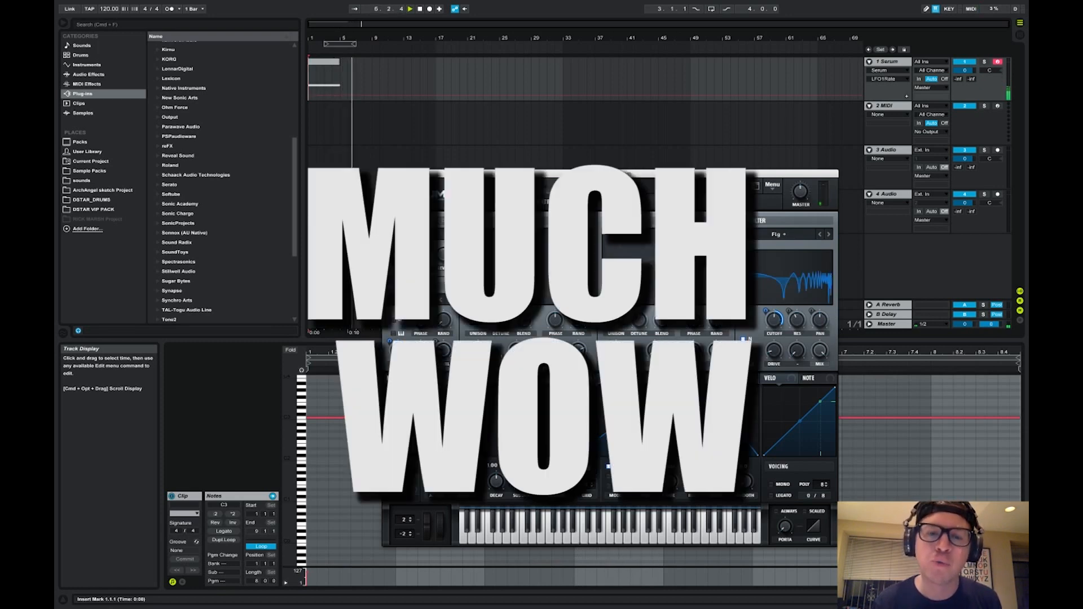
key(space)
- Load the Xfer Records Serum instrument onto the second MIDI track
click(888, 107)
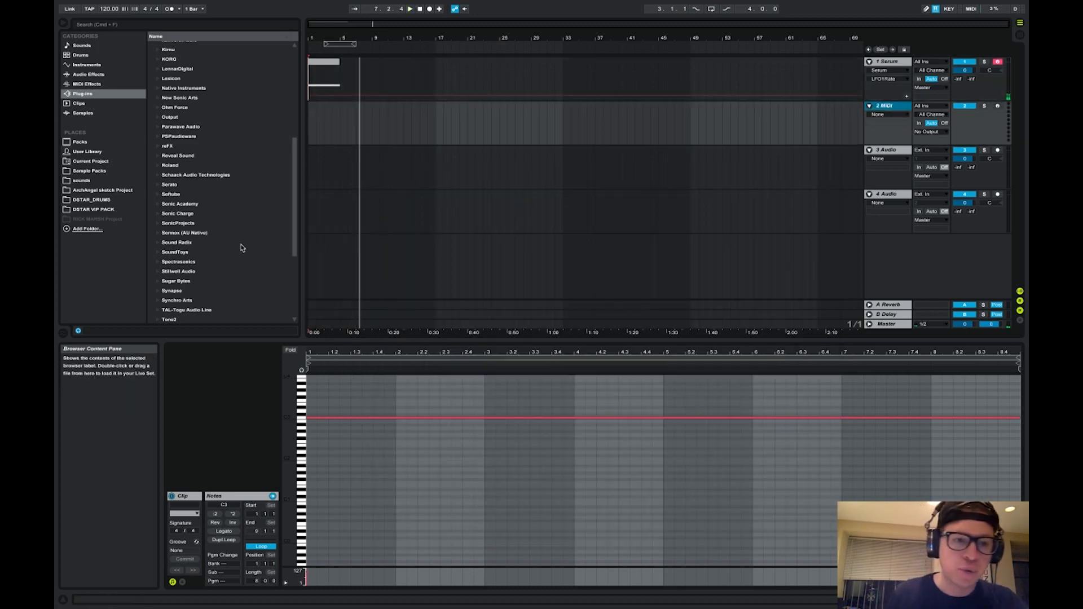
scroll(162, 227, down, 6)
double_click(177, 290)
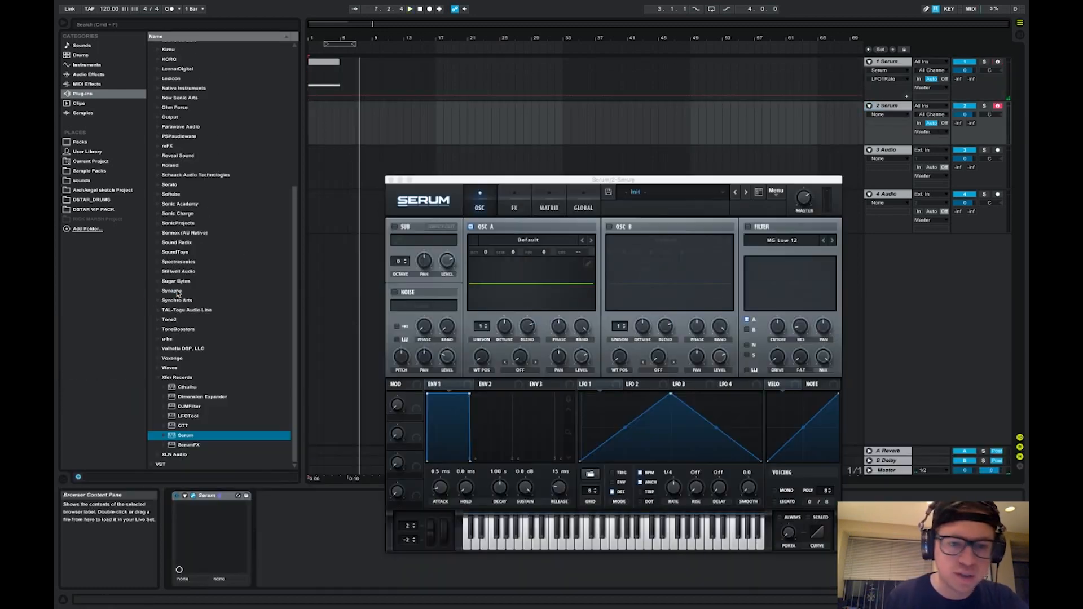
- Copy the MIDI clip from the first Serum track to the start of the second and show the clip's notes
click(324, 62)
key(super+c)
click(311, 114)
key(super+v)
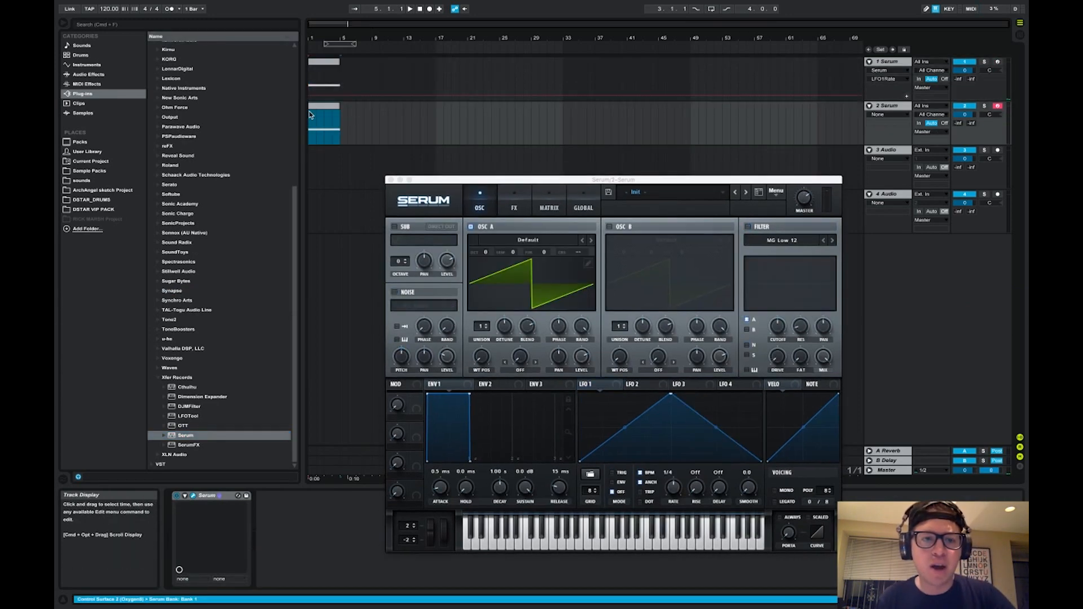
click(891, 599)
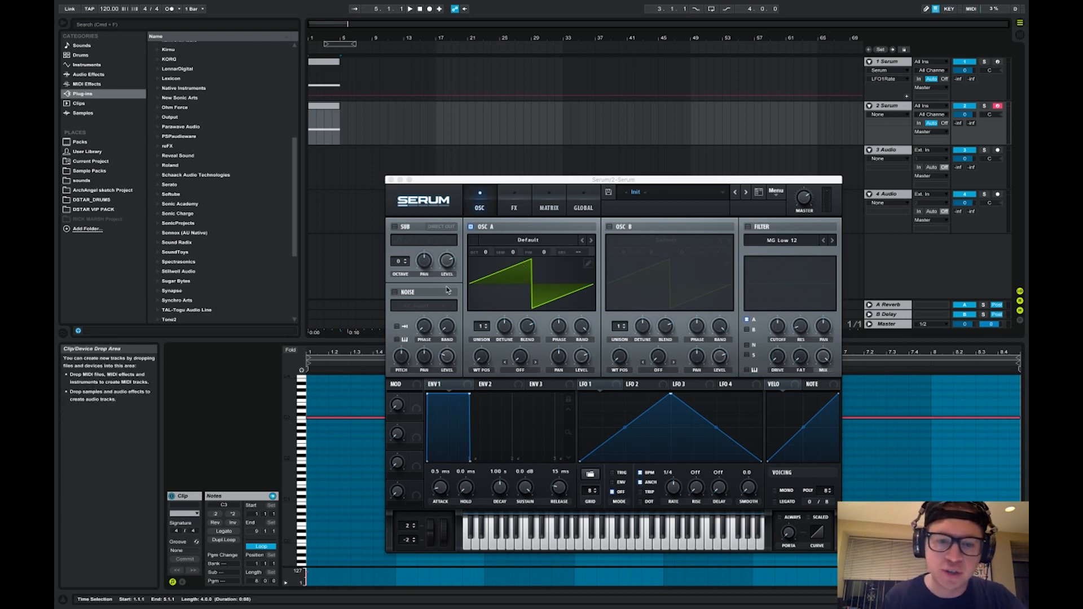
- Switch off Osc A and use the noise oscillator with the Analog BrightWhite sample, adjusting its level
click(405, 293)
click(470, 227)
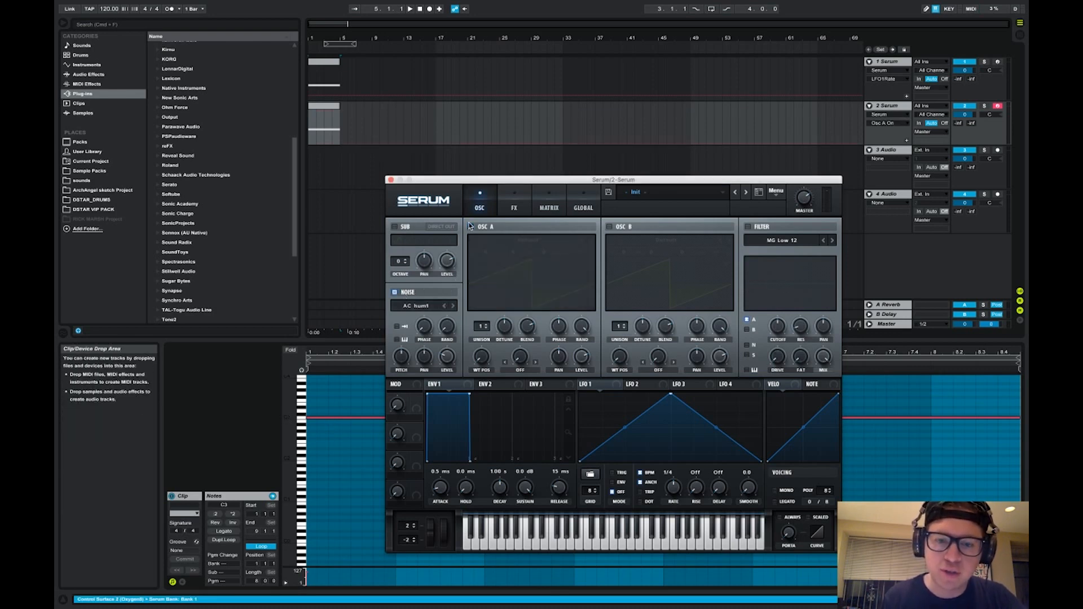
click(422, 309)
mouse_move(430, 321)
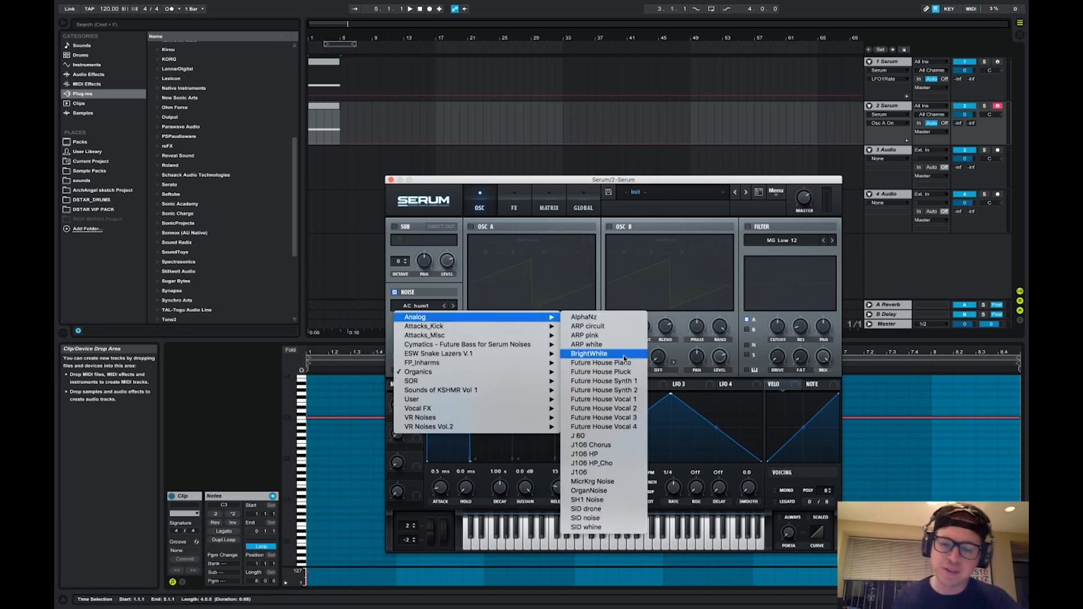
click(624, 355)
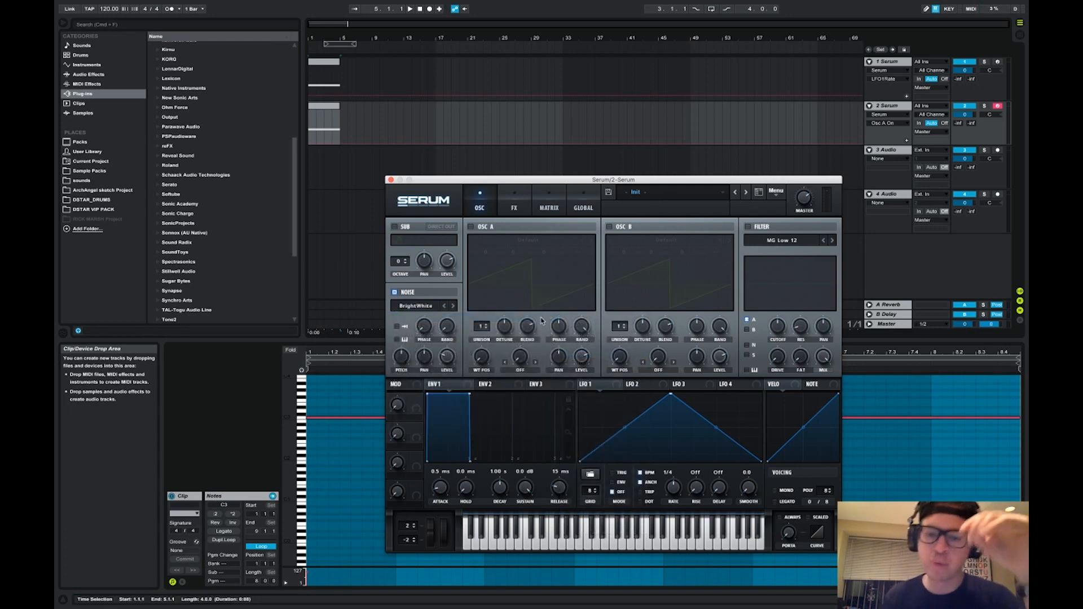
click(445, 358)
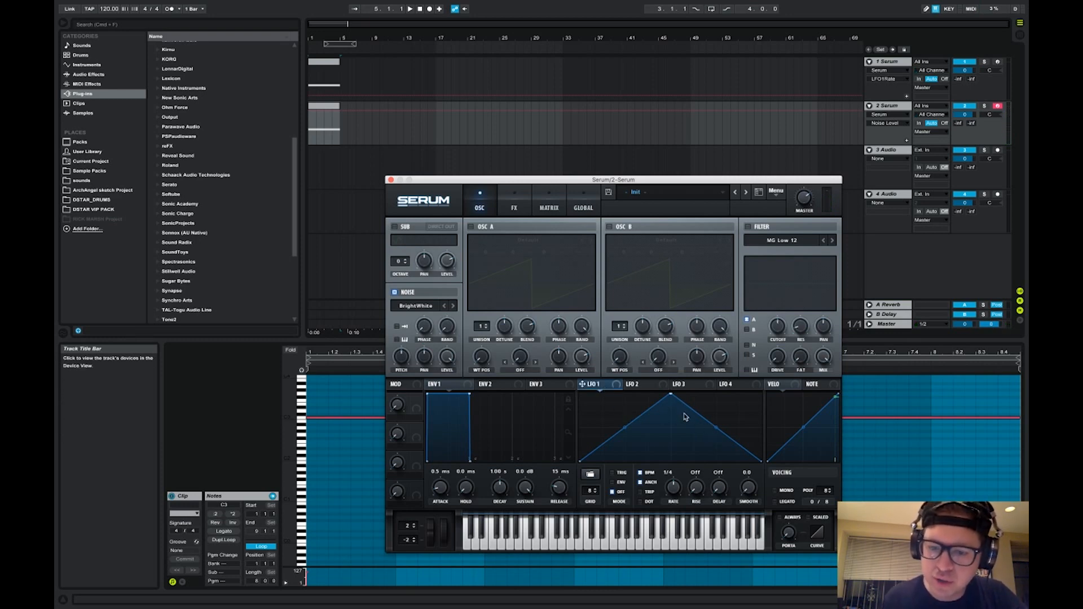
- Shape LFO 1 with an extra raised point after the peak and a slightly bent rise, and set its rate to 8 bar
drag(714, 426, 715, 403)
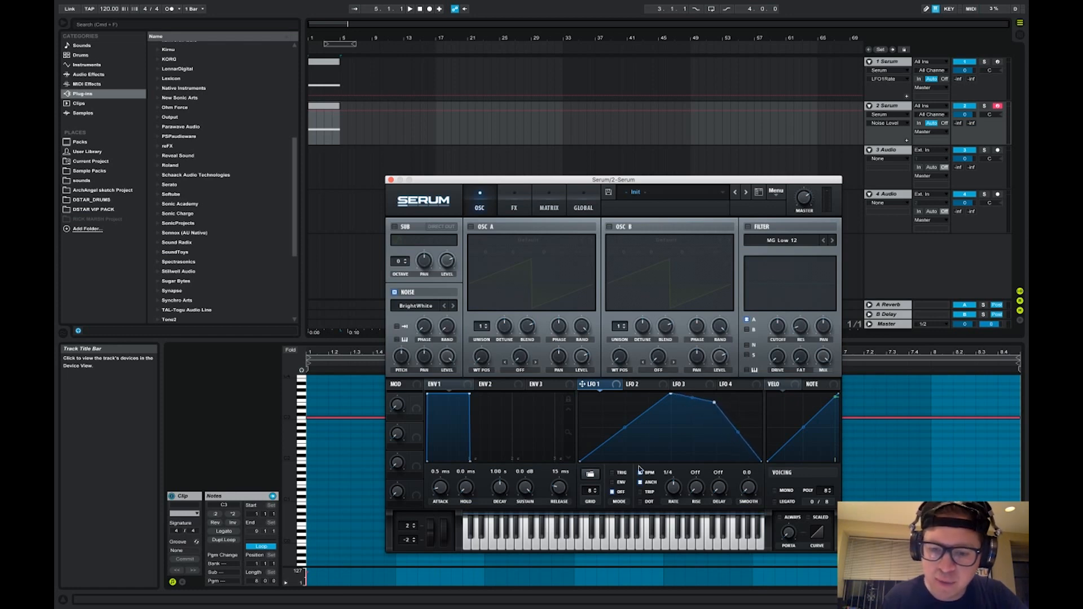
drag(679, 488, 676, 515)
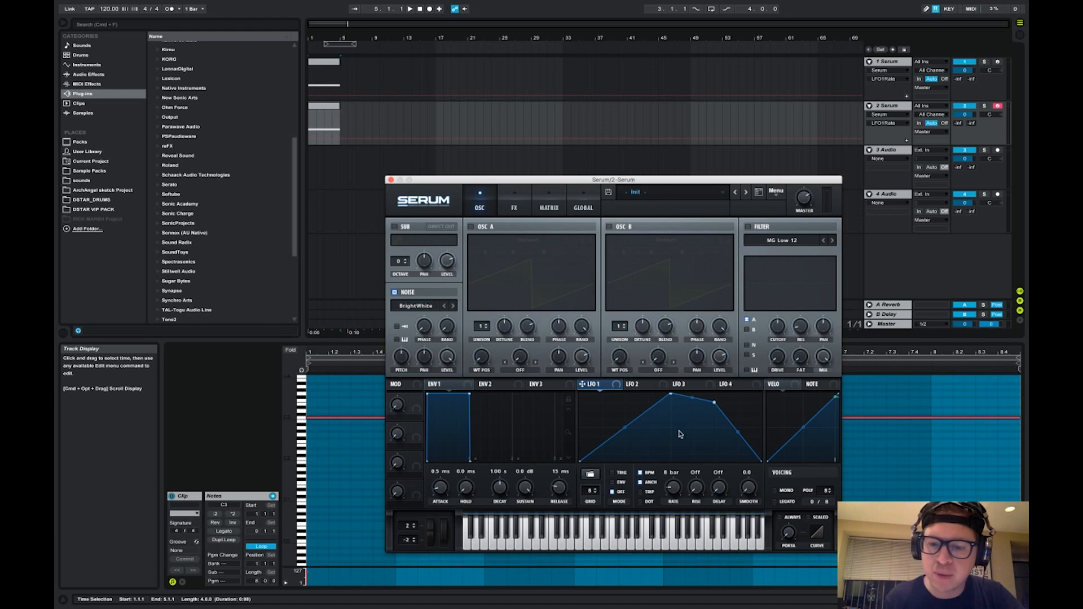
drag(624, 427, 623, 433)
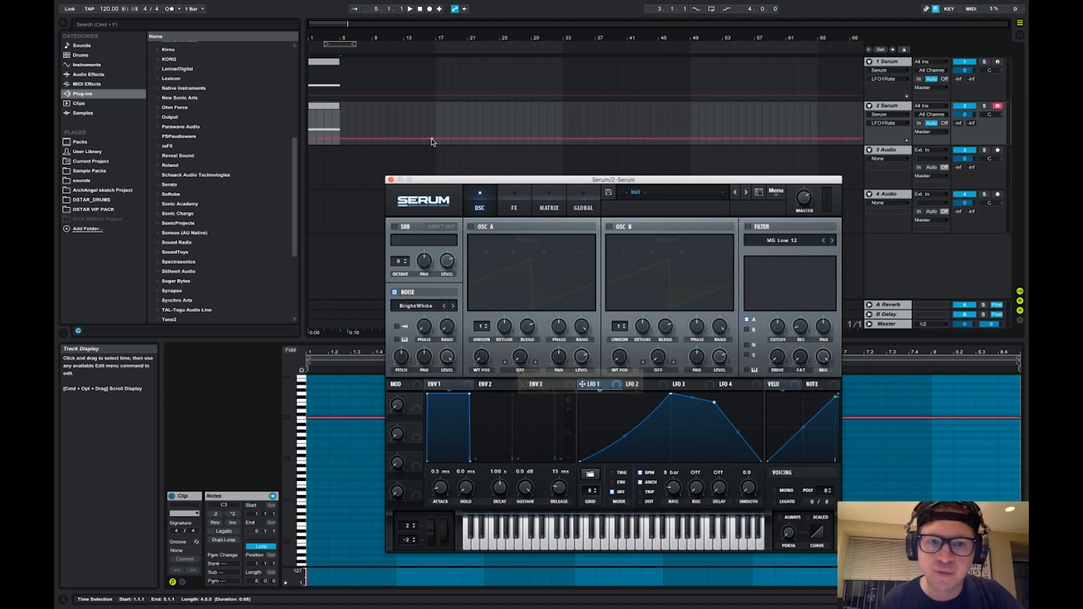
- In the first Serum patch, reshape LFO 1 into a single curved rise peaking at the end, with a 4 bar rate
click(313, 72)
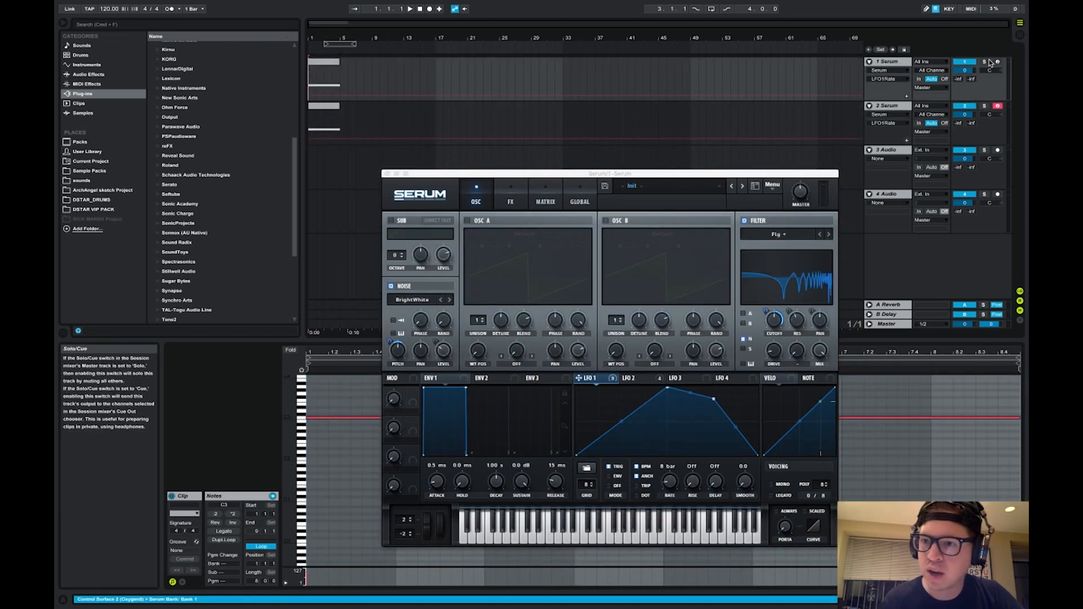
click(714, 398)
drag(679, 475, 674, 468)
double_click(714, 398)
drag(668, 388, 745, 389)
drag(666, 423, 666, 427)
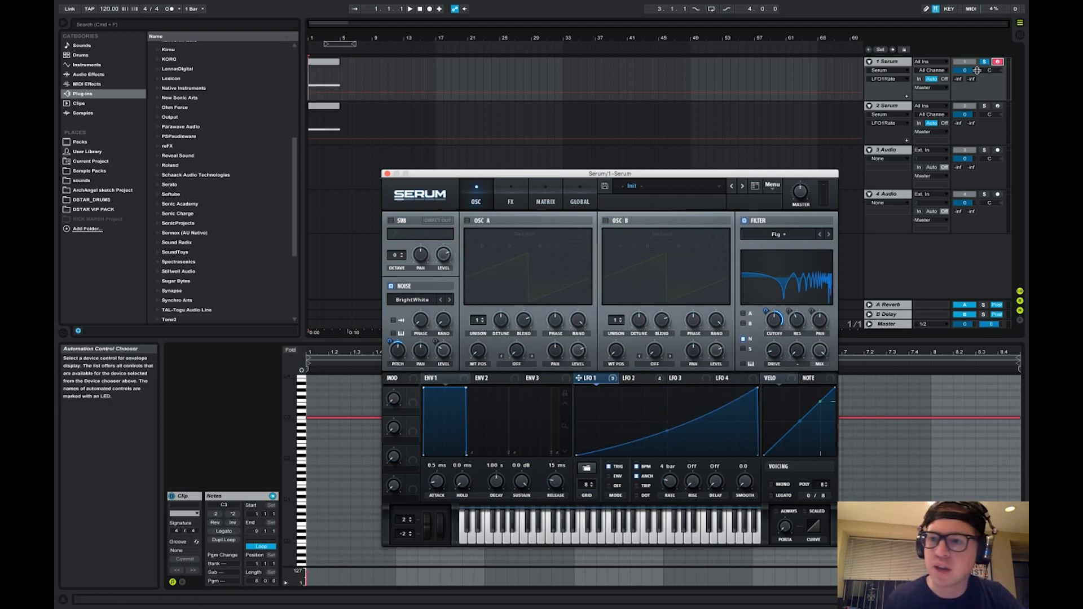
- Play the first Serum track with the second one muted, and return to the second Serum with its track reactivated
click(974, 108)
key(space)
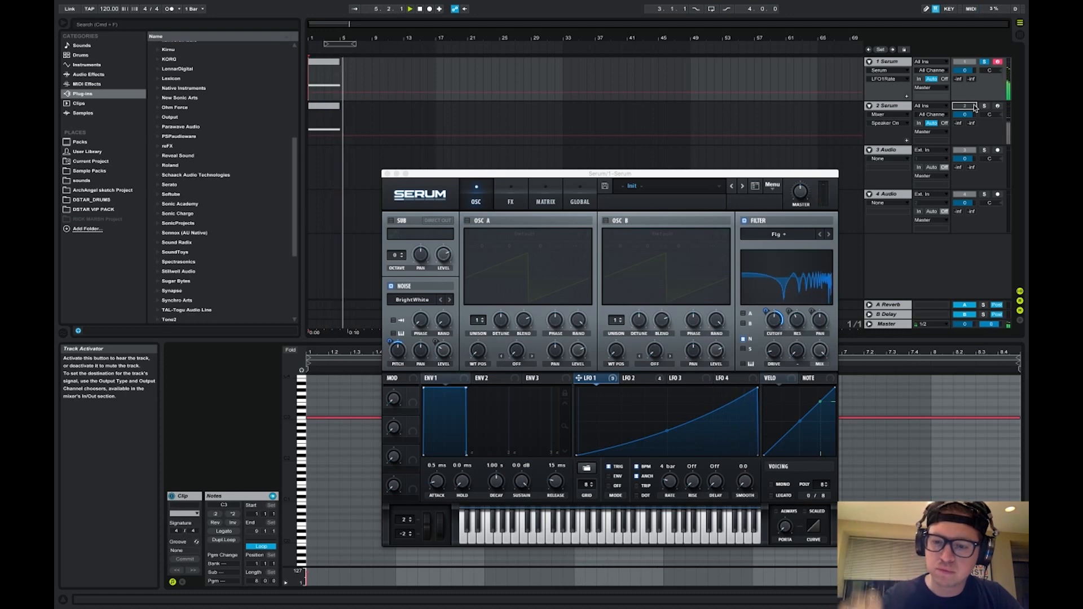
click(974, 109)
key(space)
click(903, 105)
click(965, 106)
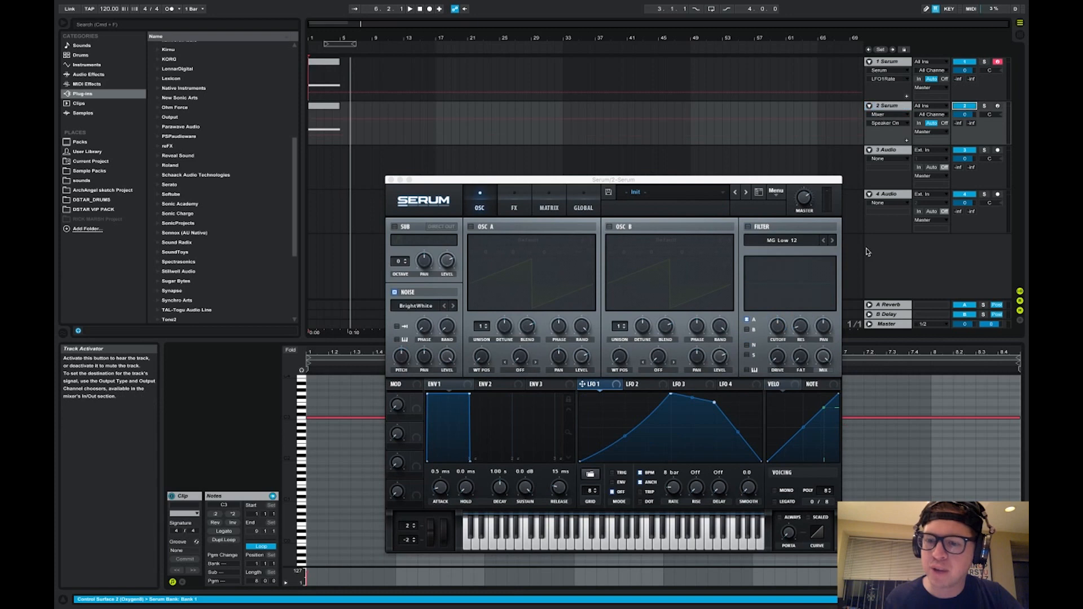
- Raise the point after LFO 1's peak slightly, deactivate the first Serum track and arm the second for recording
click(713, 400)
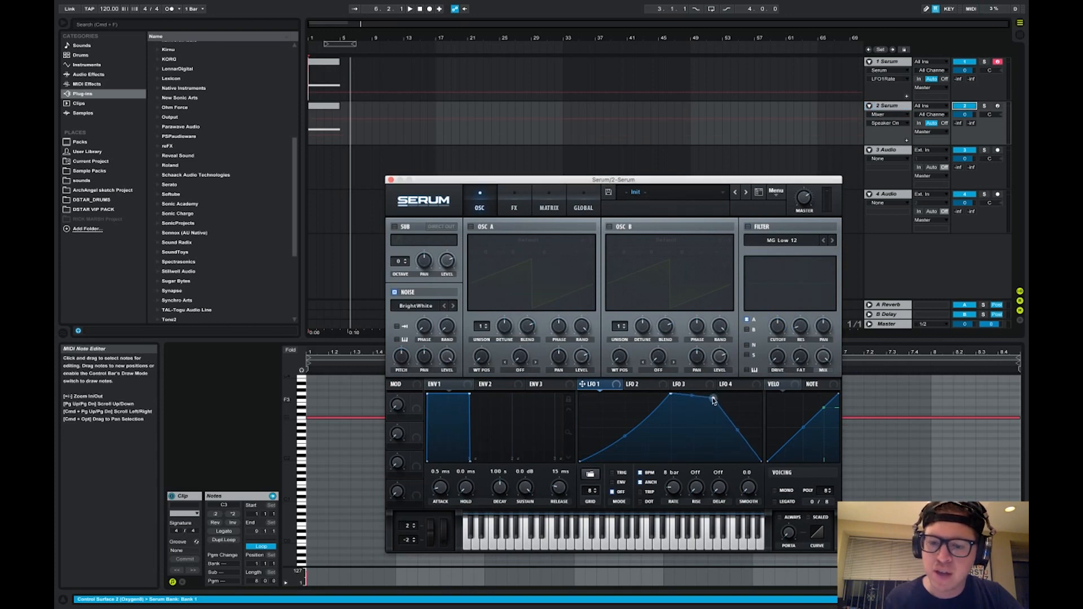
click(310, 140)
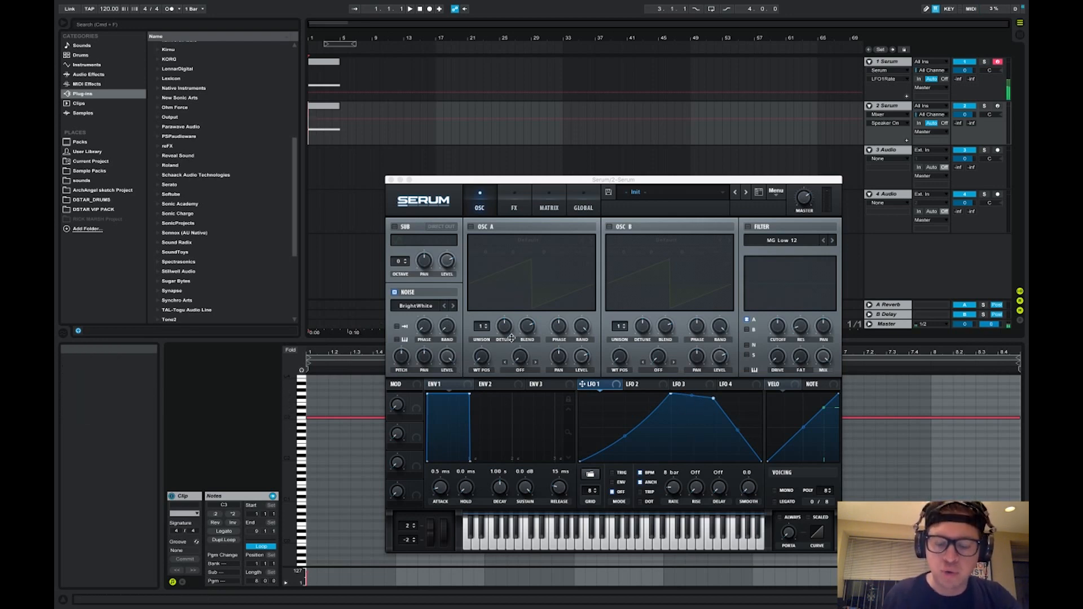
click(965, 61)
click(997, 106)
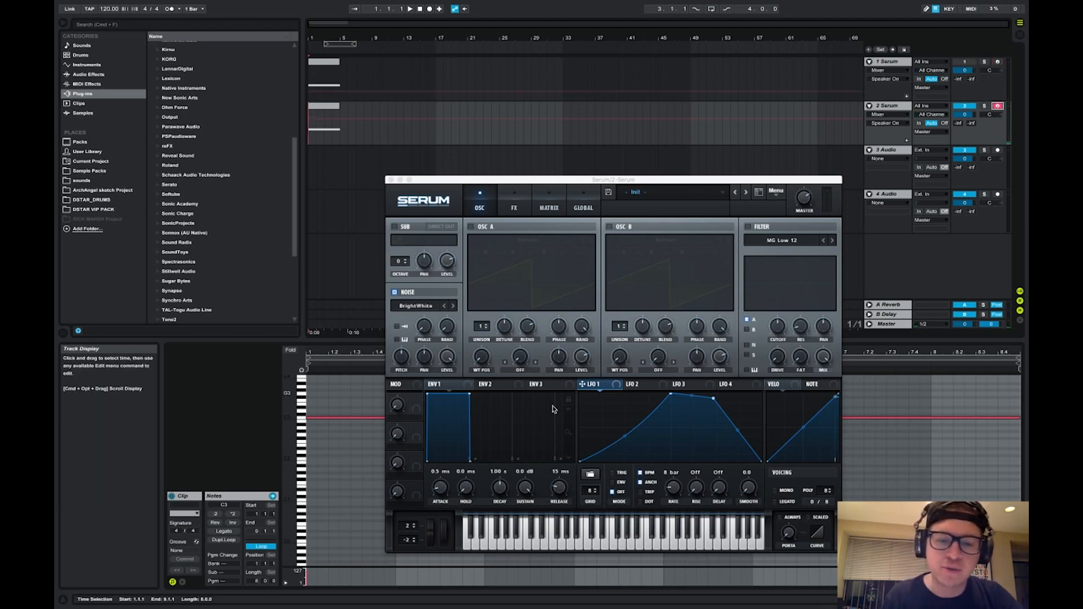
- Bend both slopes of LFO 2 inward and turn off its BPM sync so it runs at 2.4 Hz
click(652, 385)
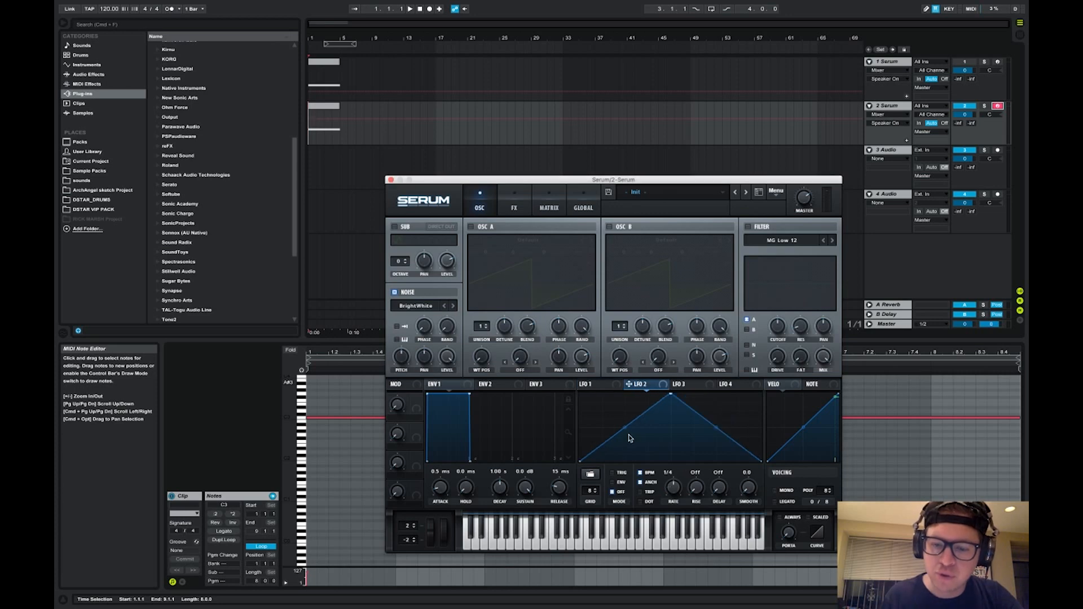
drag(626, 433, 626, 442)
drag(715, 428, 716, 432)
click(677, 486)
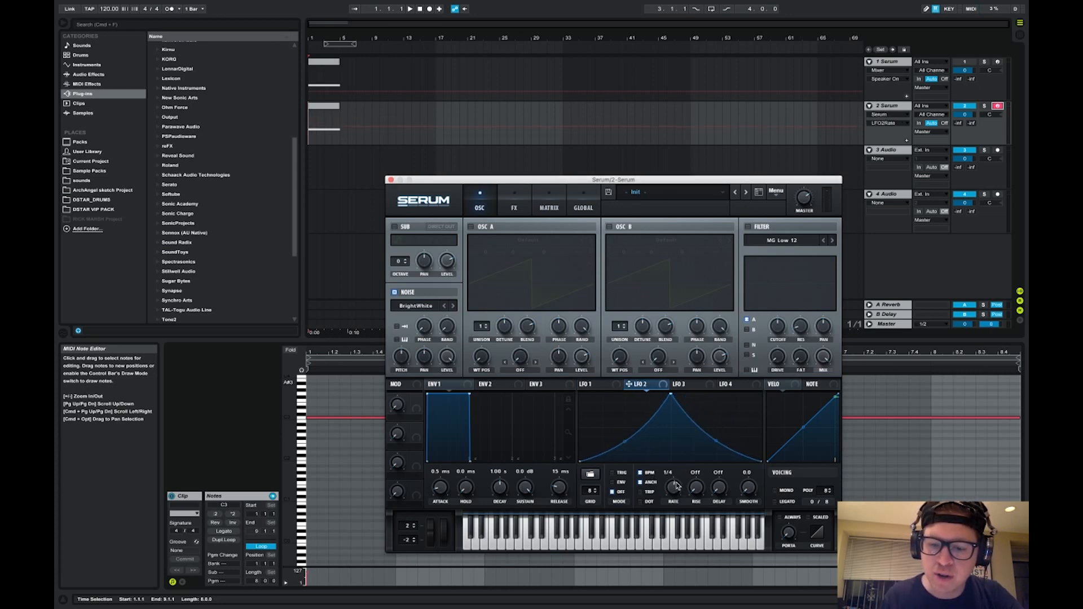
click(650, 473)
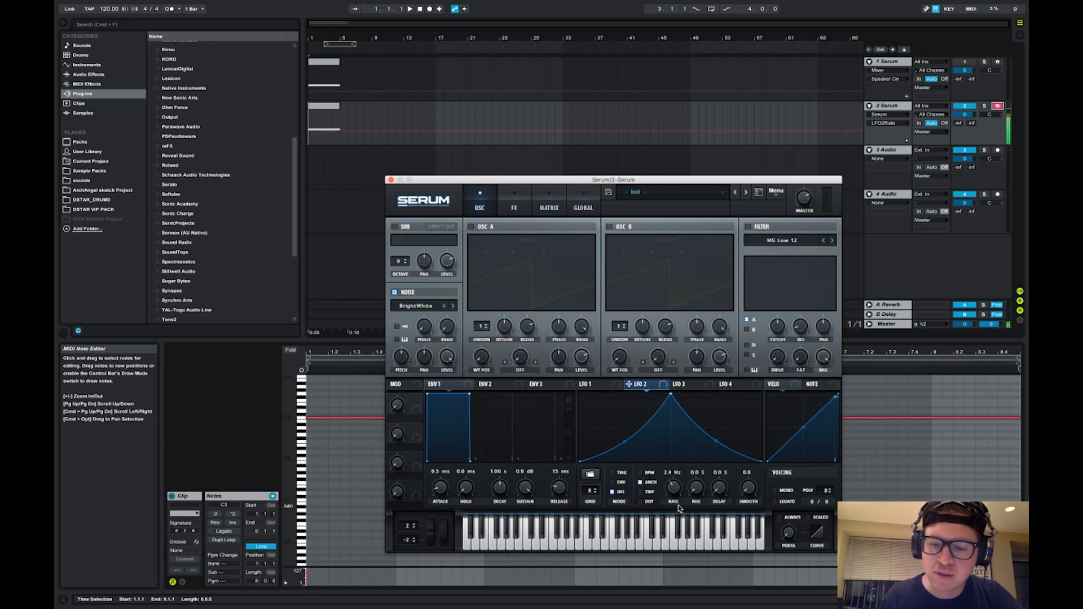
- Lower the noise level and modulate it with LFO 2, with LFO 1 and LFO 2 both in trigger mode
click(447, 356)
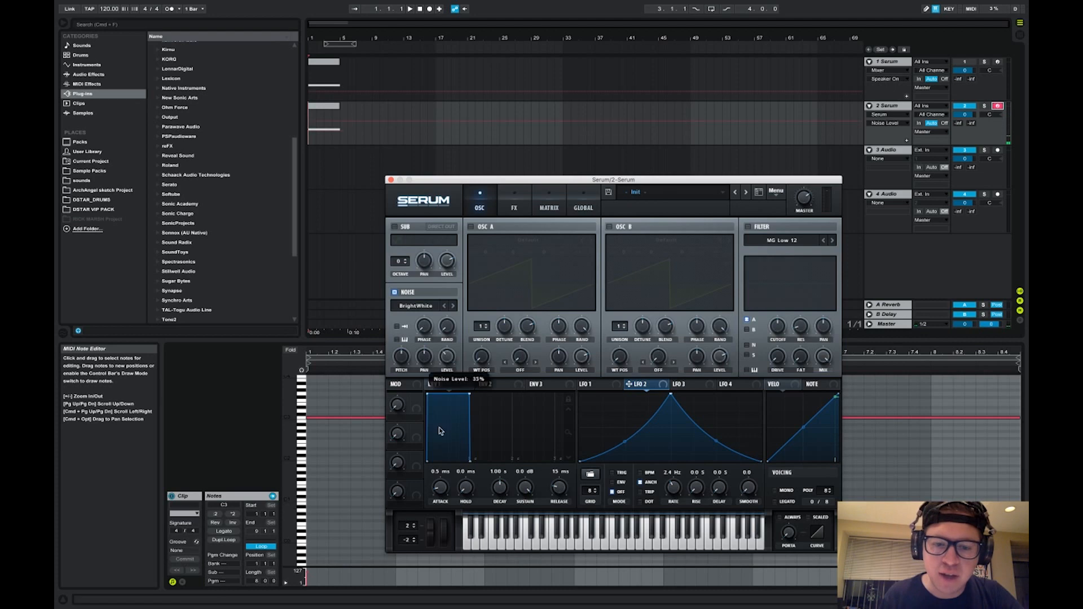
drag(629, 385, 448, 364)
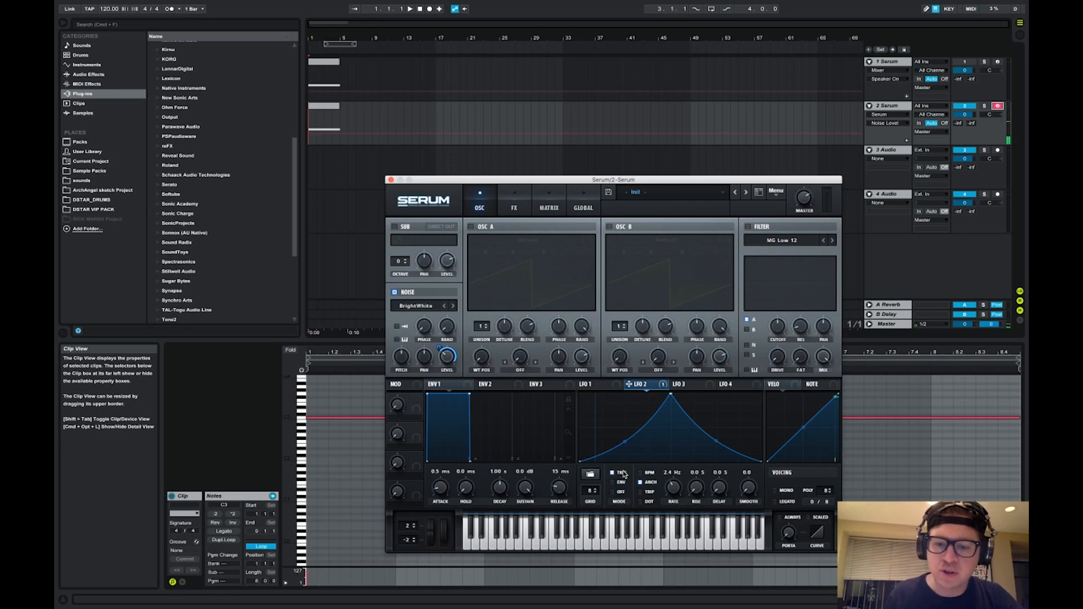
click(594, 386)
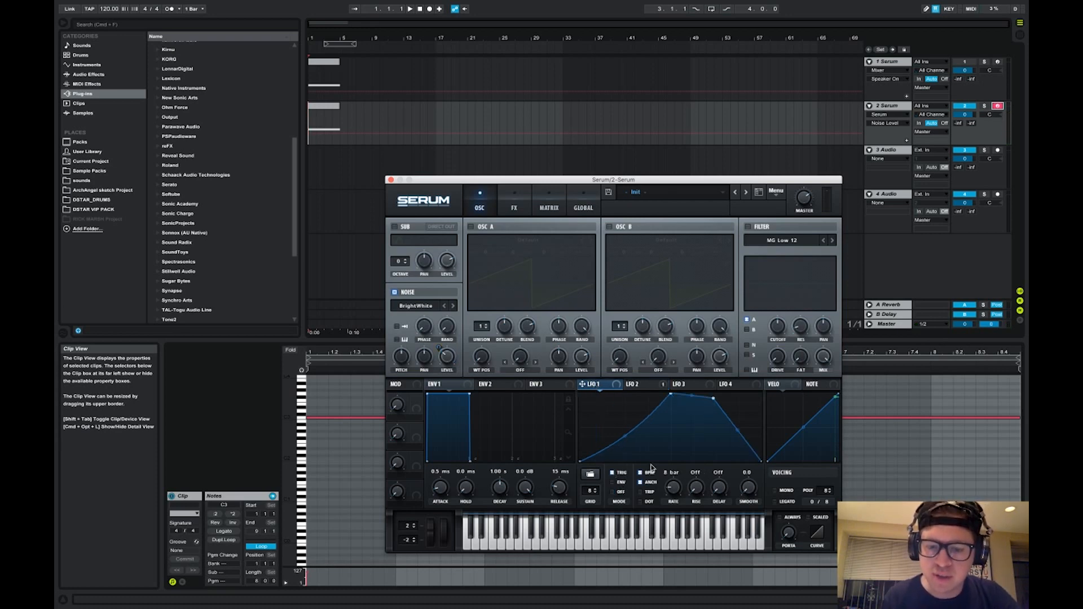
click(633, 385)
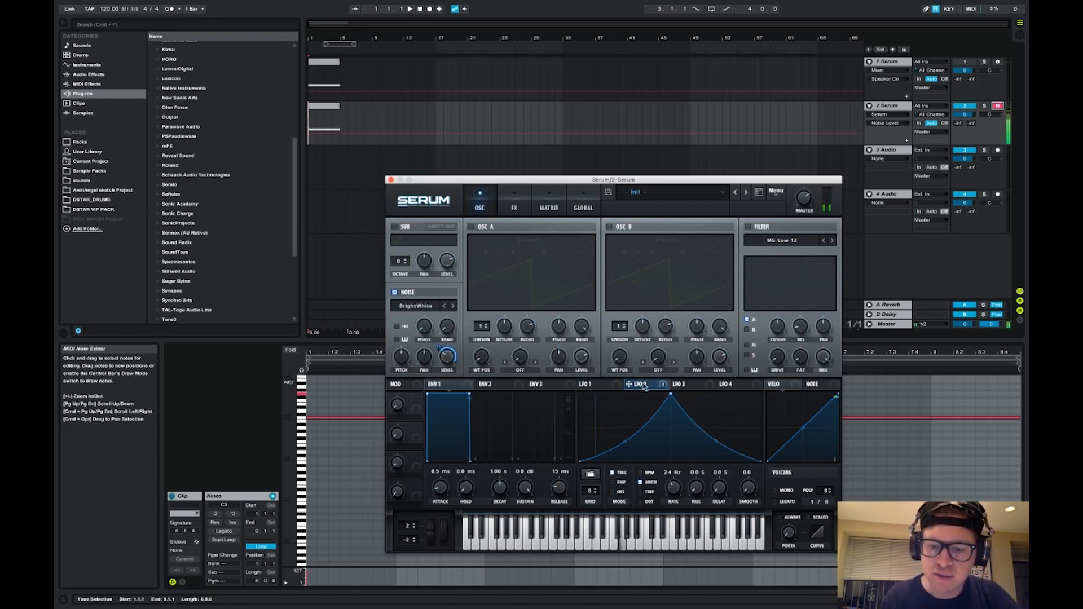
- Assign LFO 1 to the noise pitch and set the modulation amount to 25
click(612, 385)
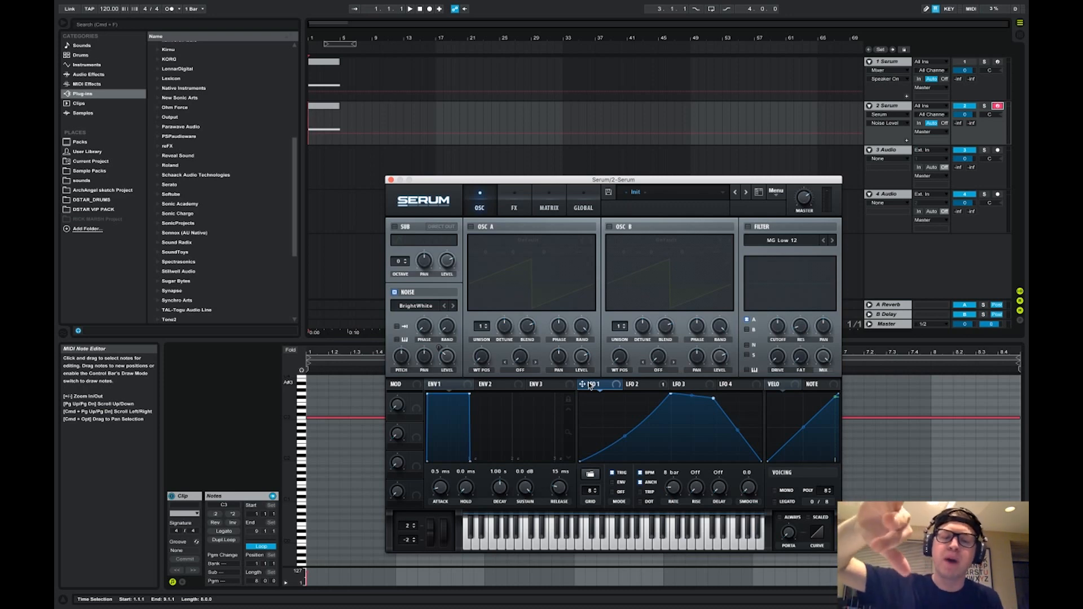
drag(583, 385, 389, 379)
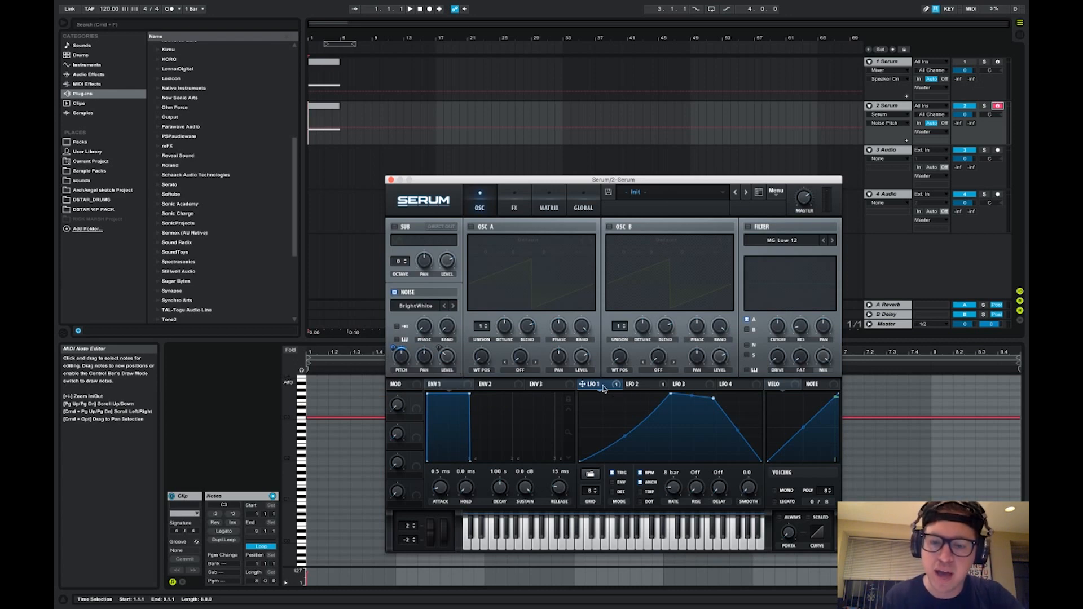
click(632, 386)
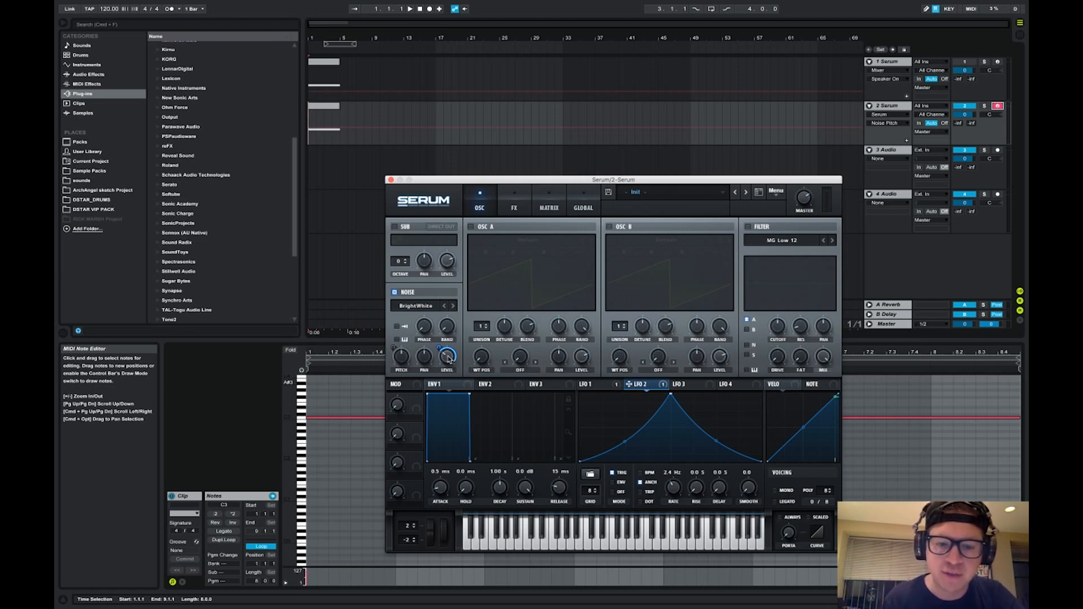
click(607, 384)
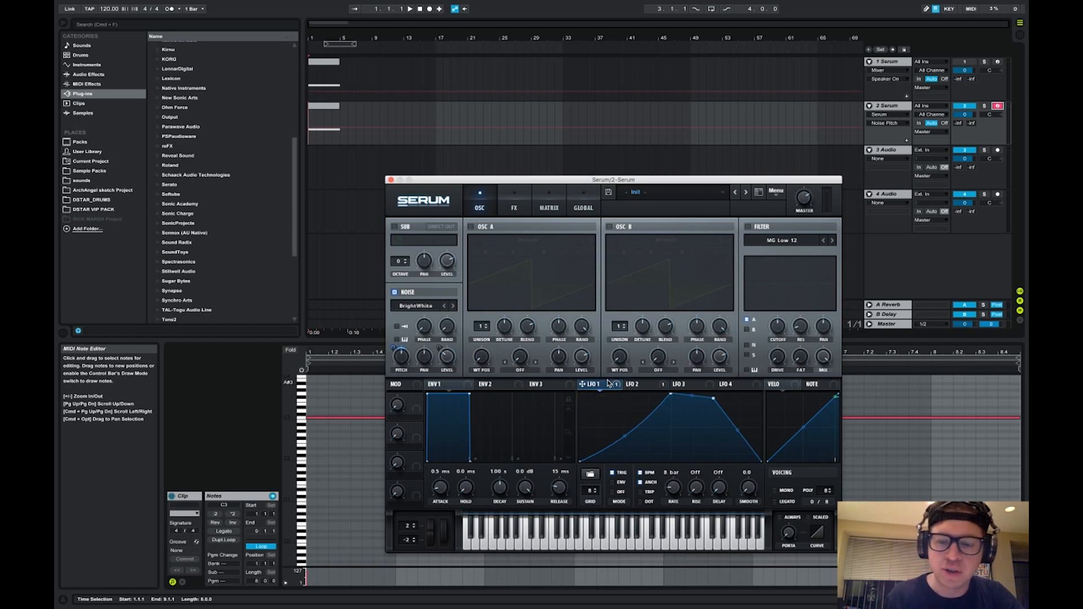
click(644, 385)
click(596, 387)
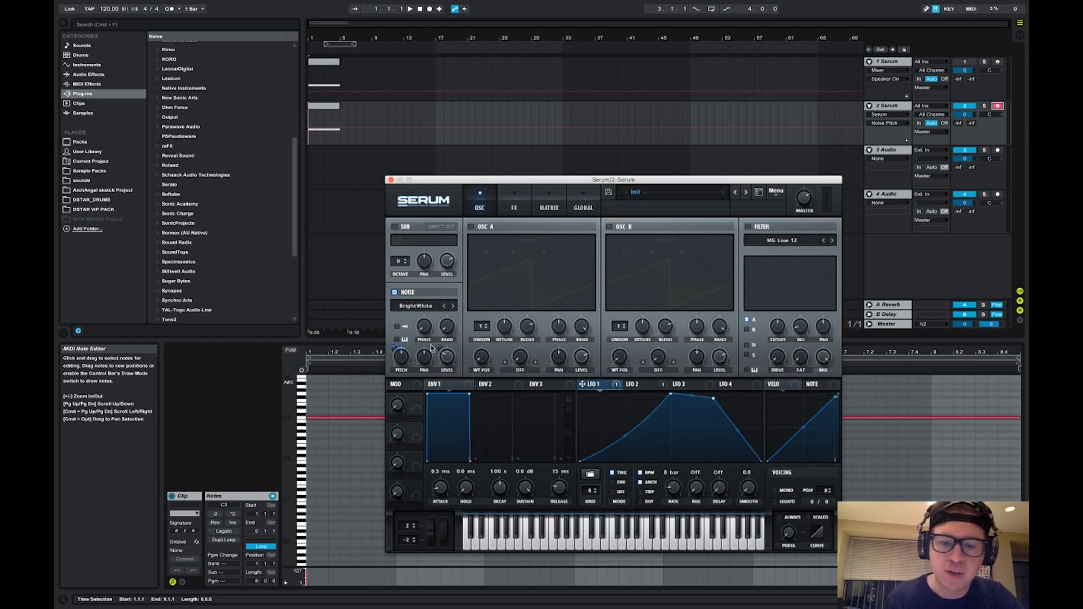
drag(397, 346, 394, 347)
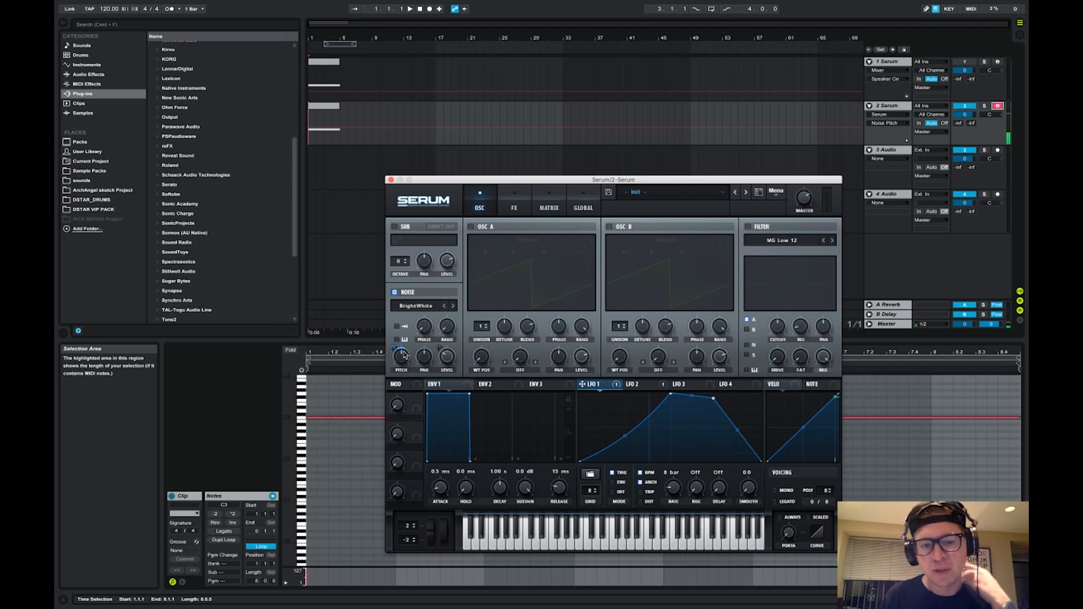
mouse_move(391, 347)
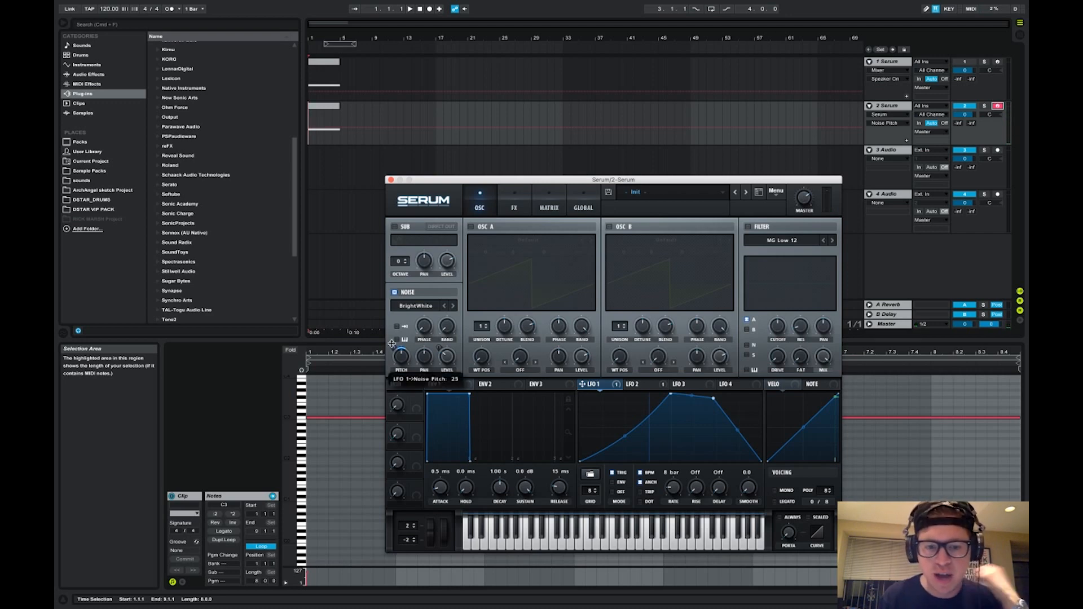
- Enable the filter, set its type to Cmb + and route the noise through it in place of oscillator A
click(763, 227)
click(782, 240)
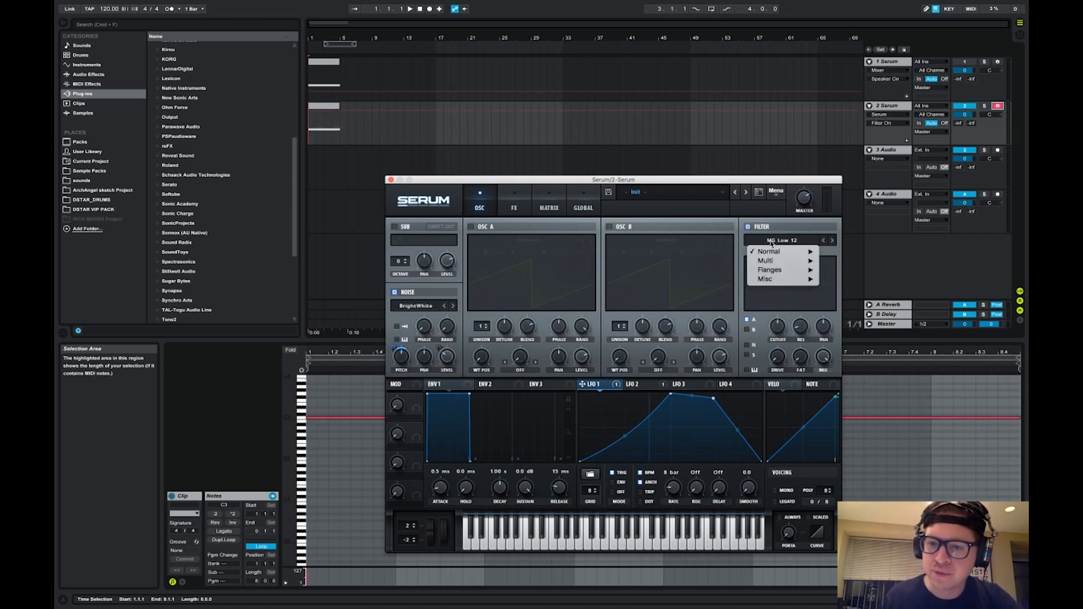
mouse_move(773, 269)
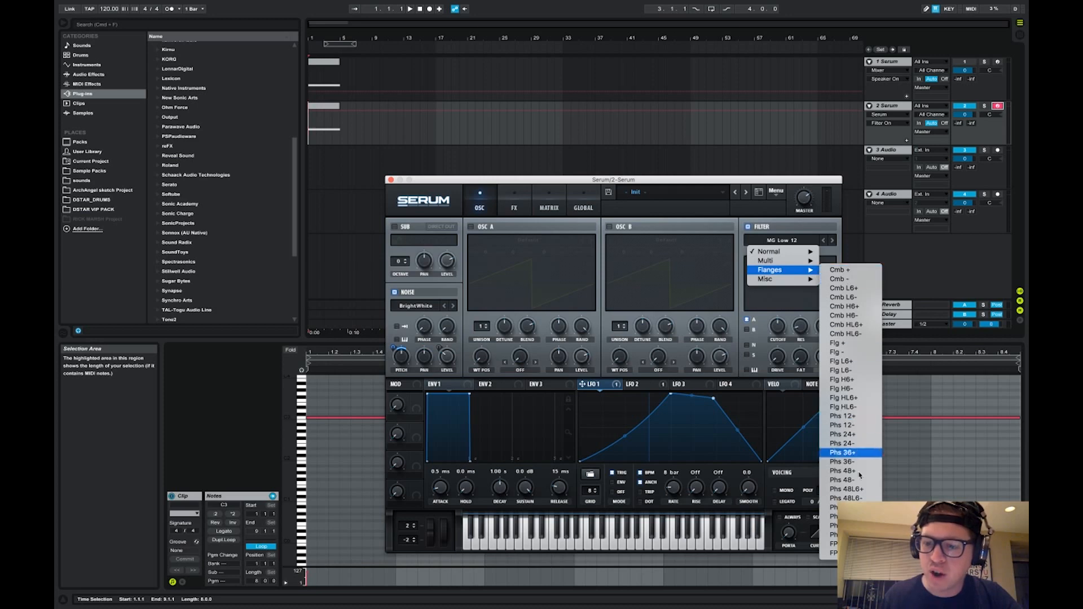
click(843, 270)
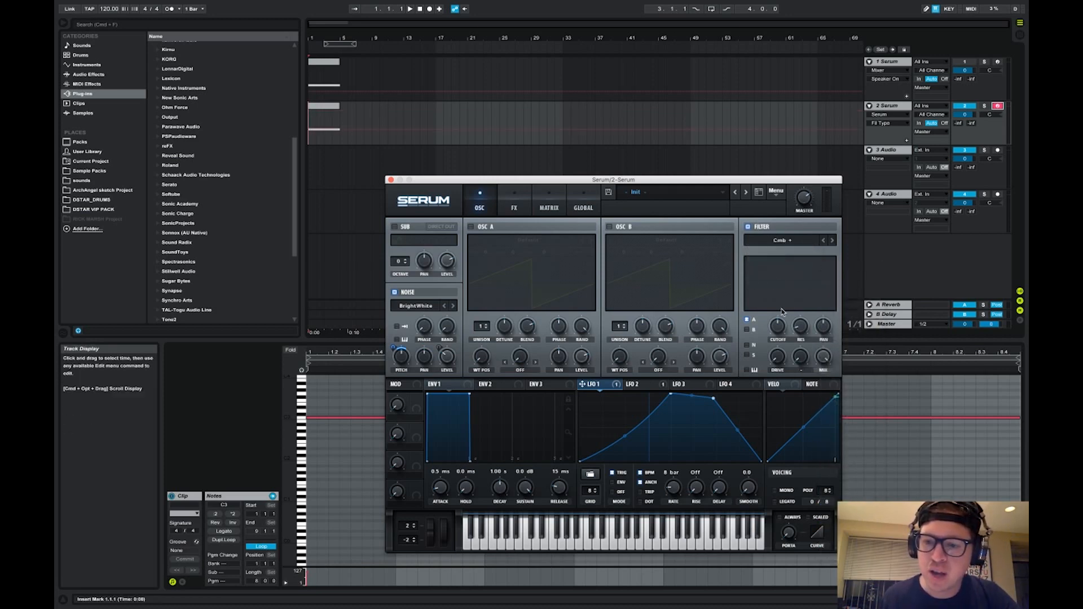
click(748, 320)
click(746, 344)
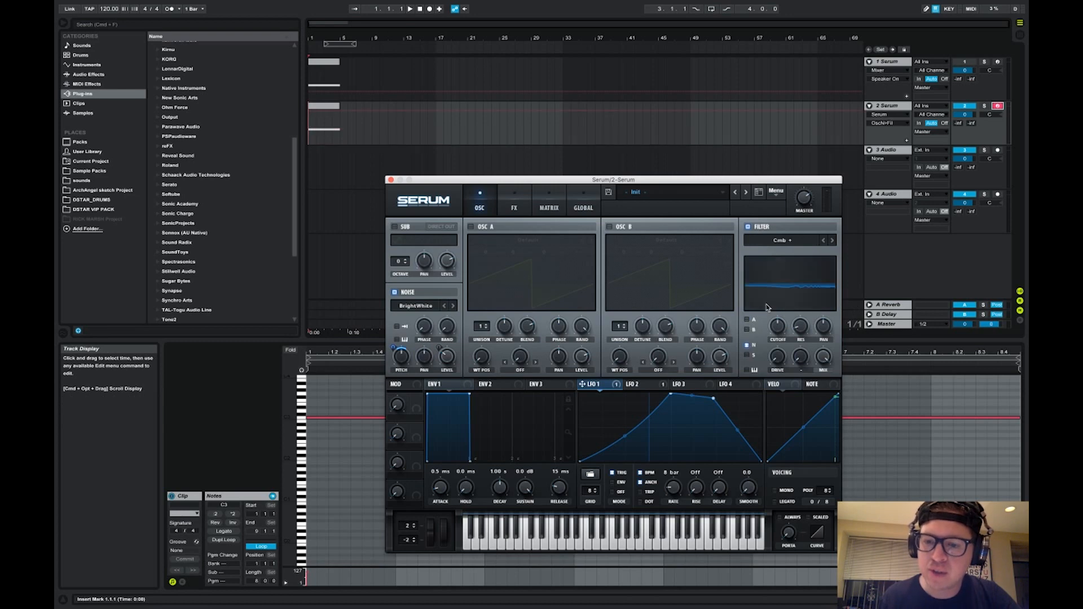
- Adjust the filter cutoff and raise the filter resonance to about 77%
drag(798, 333, 805, 280)
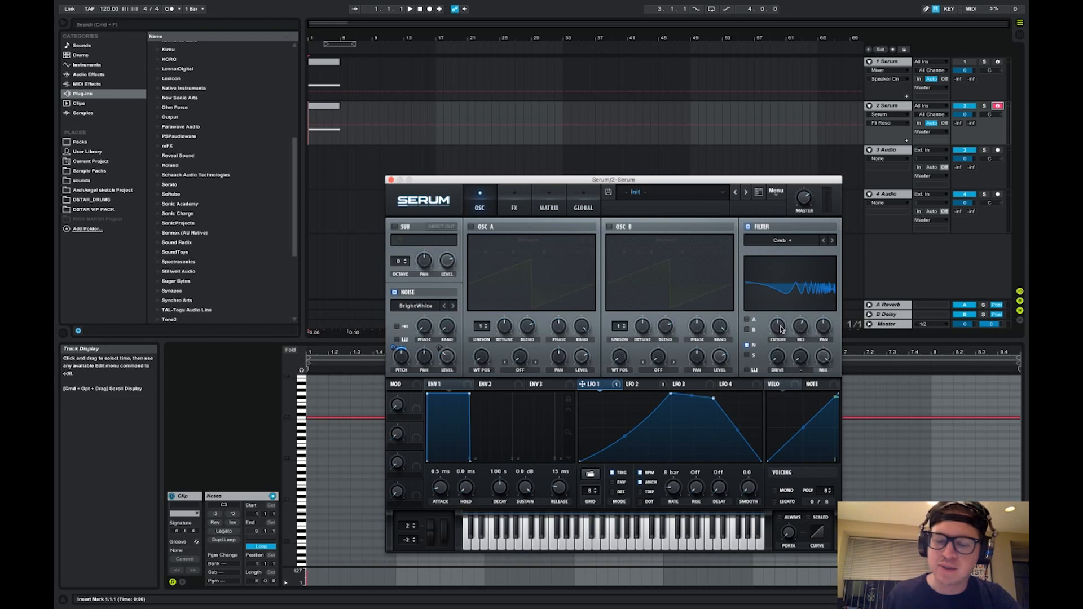
mouse_move(780, 330)
mouse_down()
mouse_move(804, 316)
mouse_move(797, 291)
mouse_move(798, 335)
mouse_up()
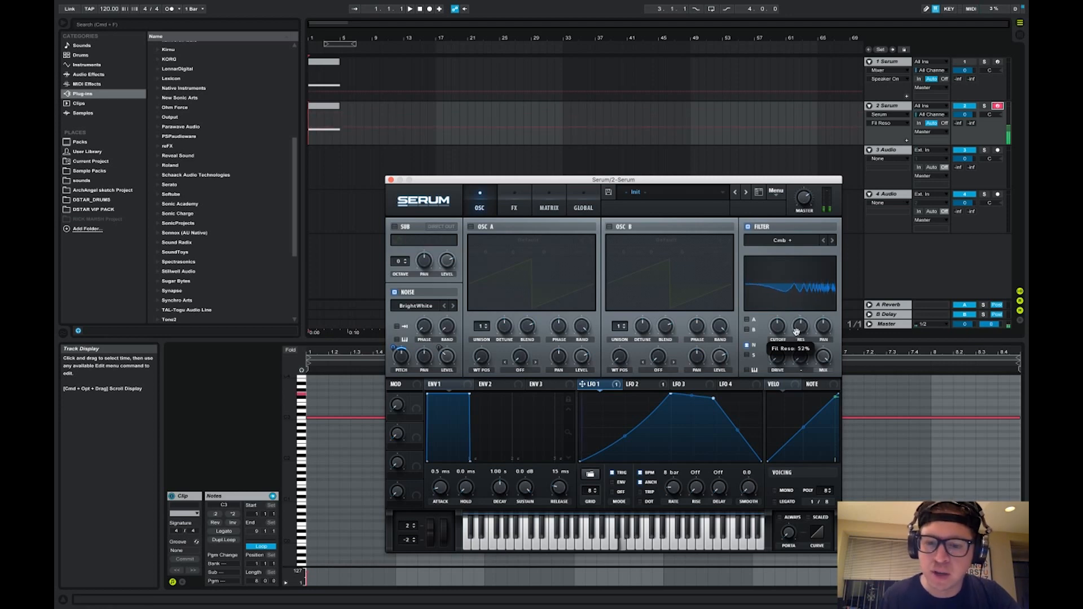
drag(797, 335, 805, 314)
- Audition the comb, flanger and phaser filter types and settle on Phs 36+
click(833, 241)
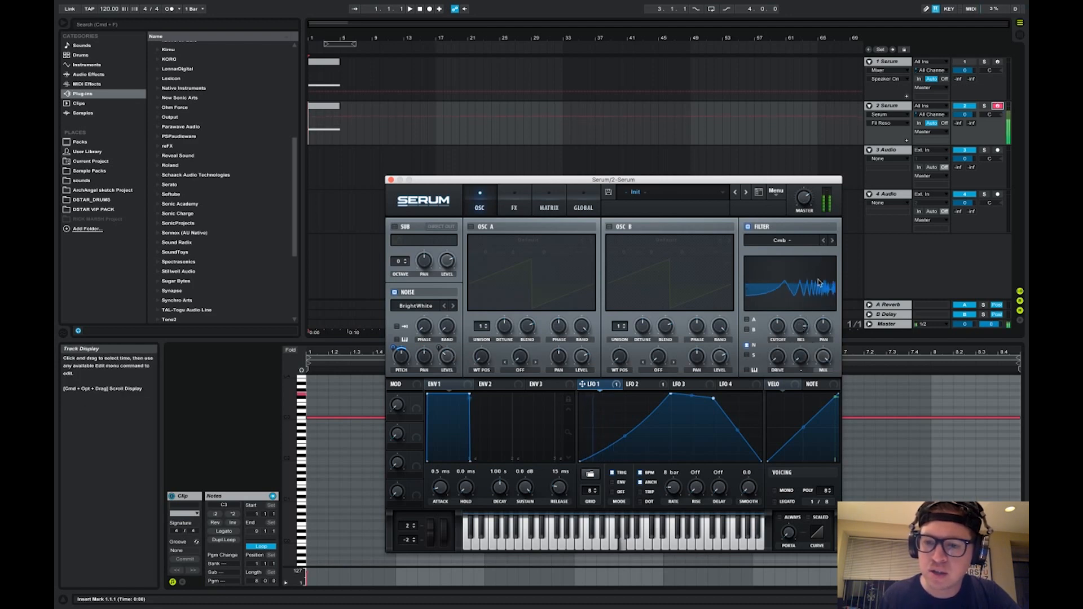
click(805, 242)
mouse_move(790, 270)
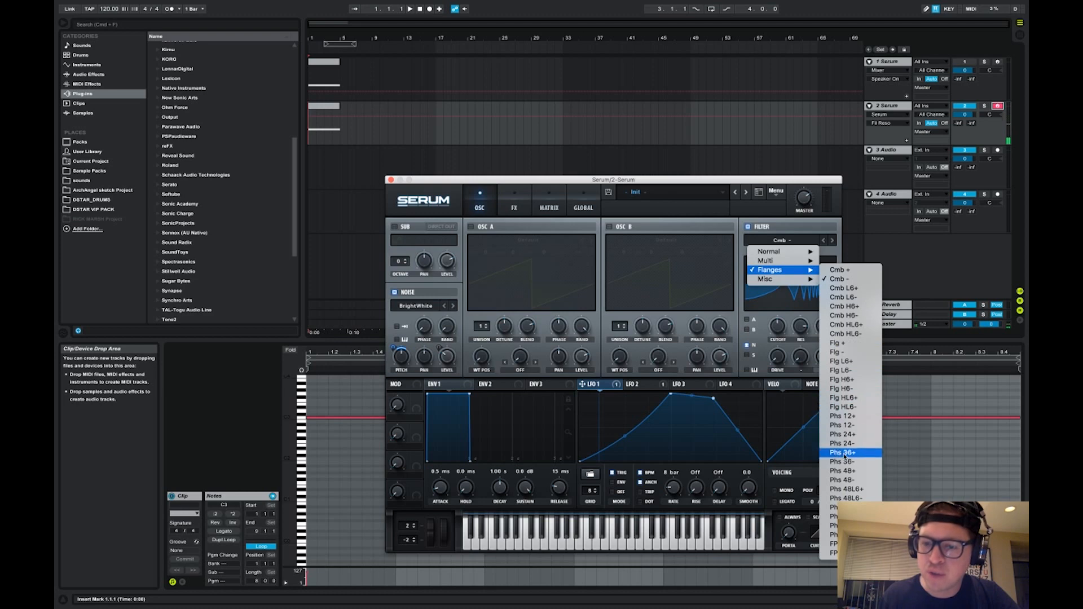
click(840, 353)
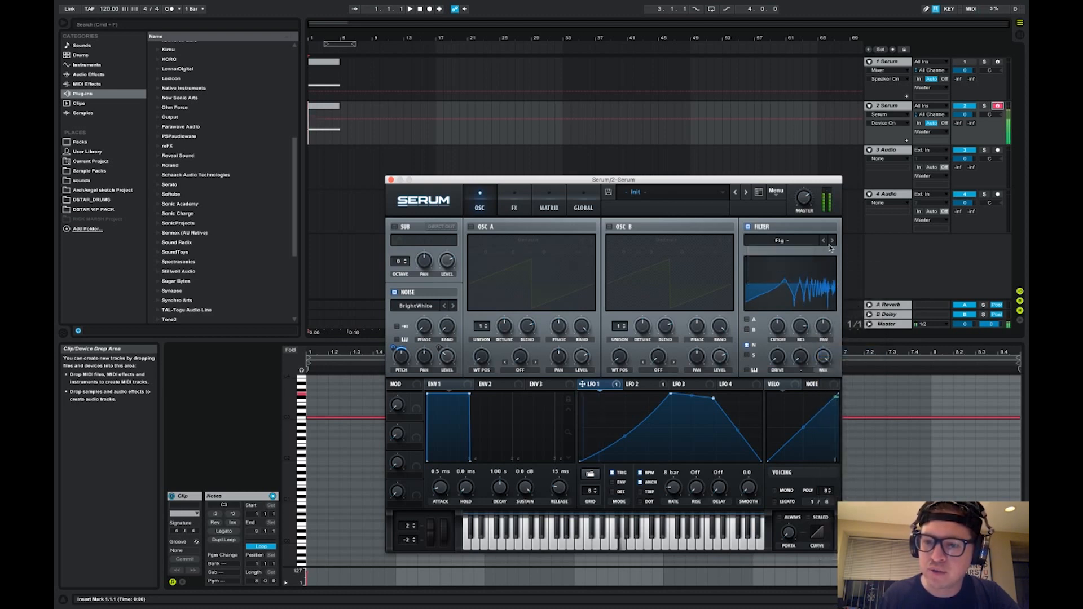
click(832, 241)
click(832, 241)
click(831, 241)
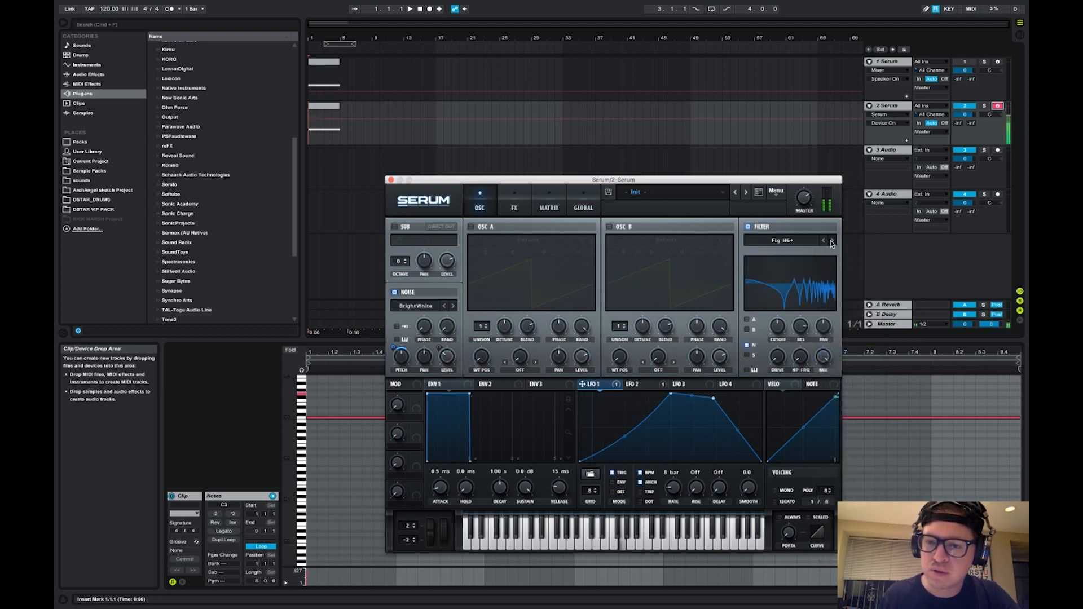
click(832, 241)
click(831, 241)
click(832, 241)
click(831, 241)
click(831, 241)
click(830, 241)
click(831, 241)
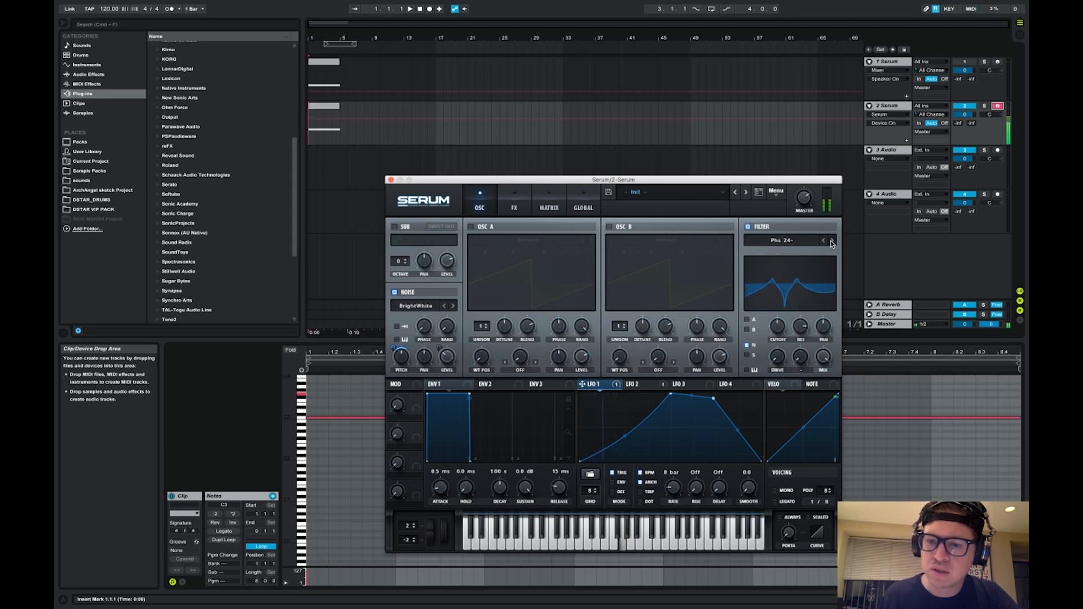
click(831, 241)
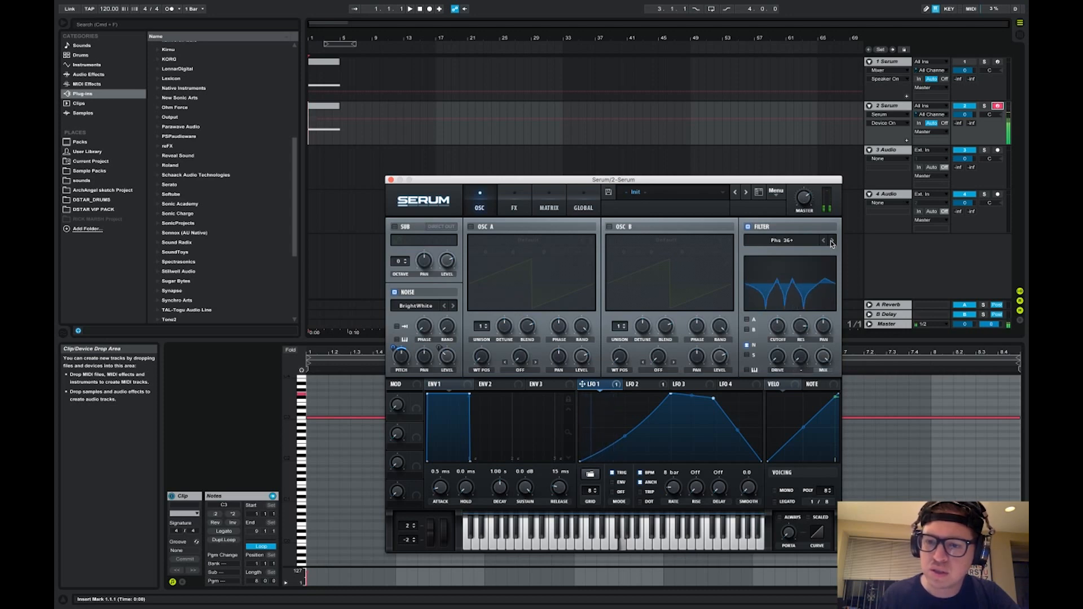
- Modulate the filter cutoff with LFO 1 and the filter resonance with LFO 2 at an amount of 25
drag(801, 293, 783, 317)
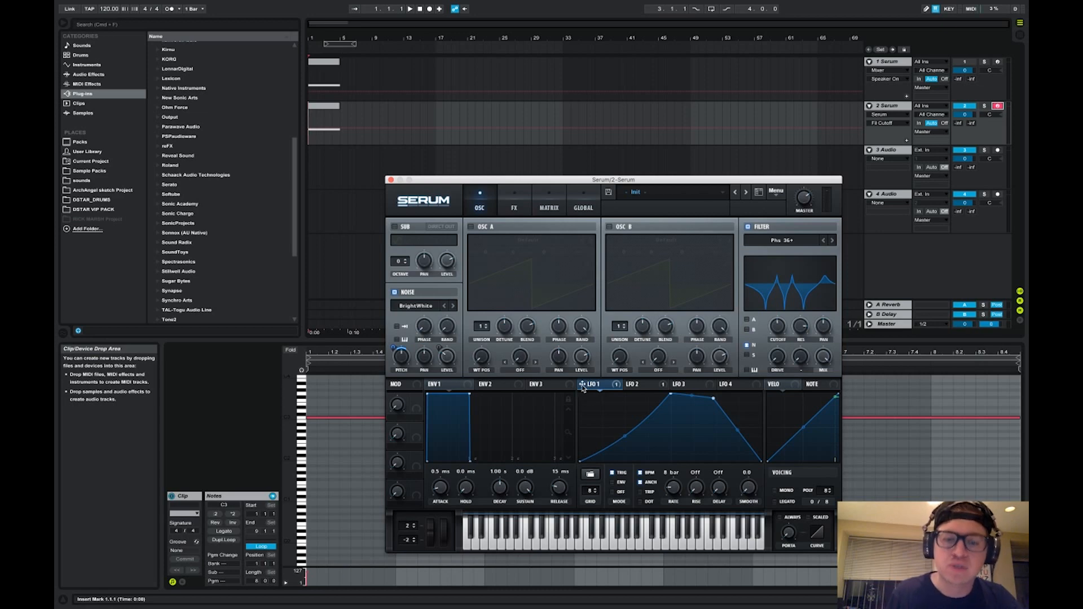
drag(582, 386, 771, 326)
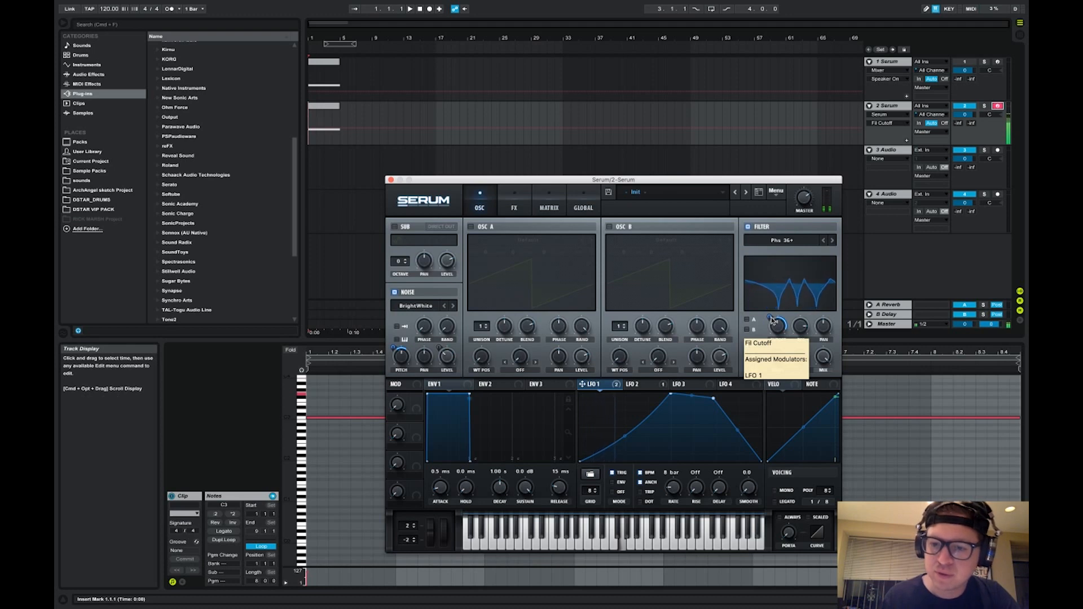
click(802, 328)
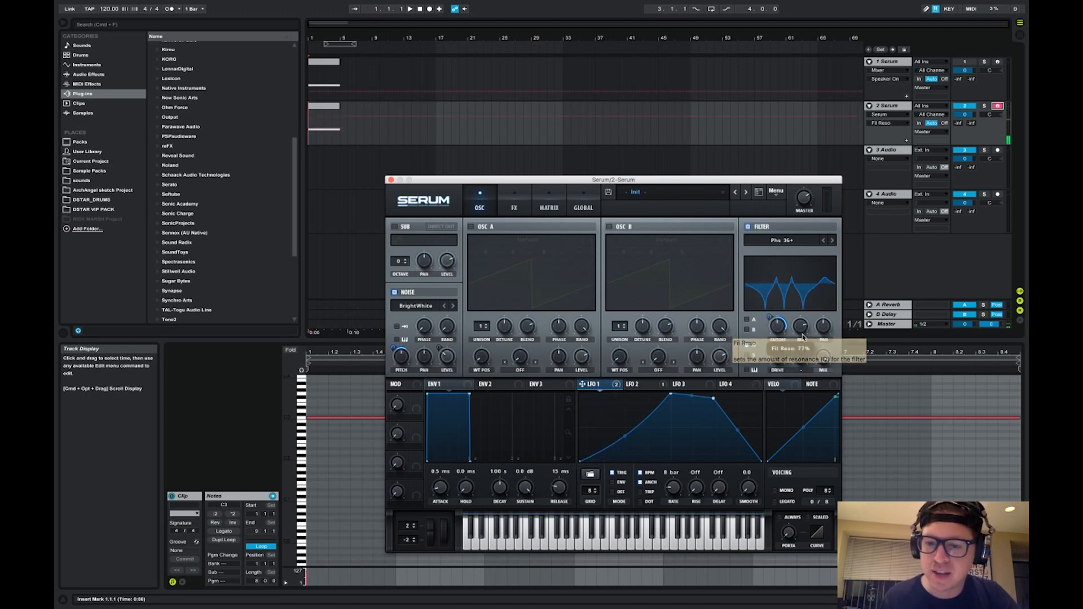
click(645, 384)
drag(630, 384, 801, 328)
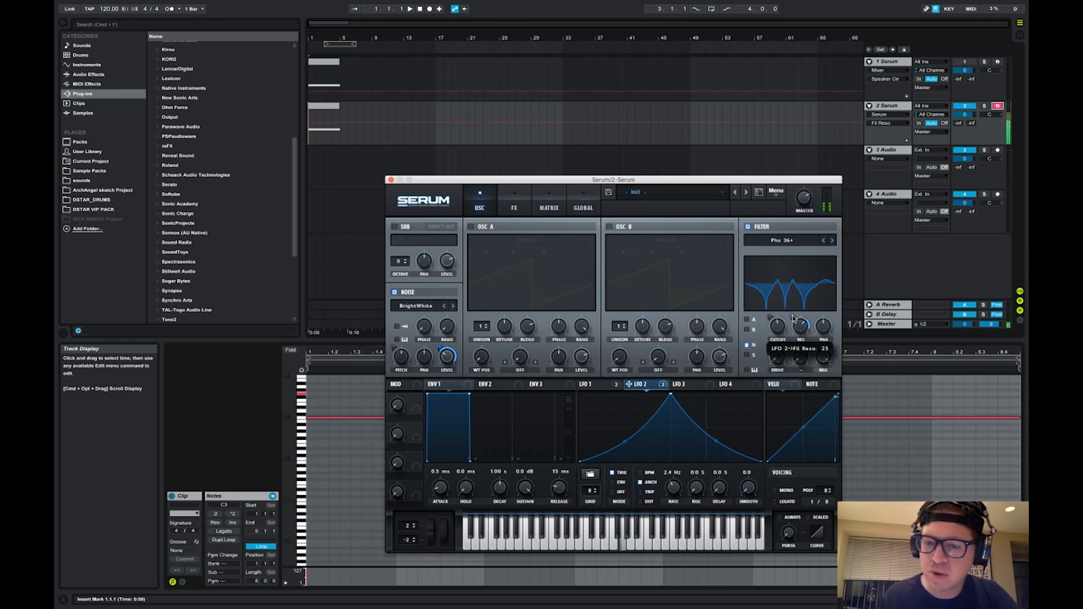
mouse_move(796, 322)
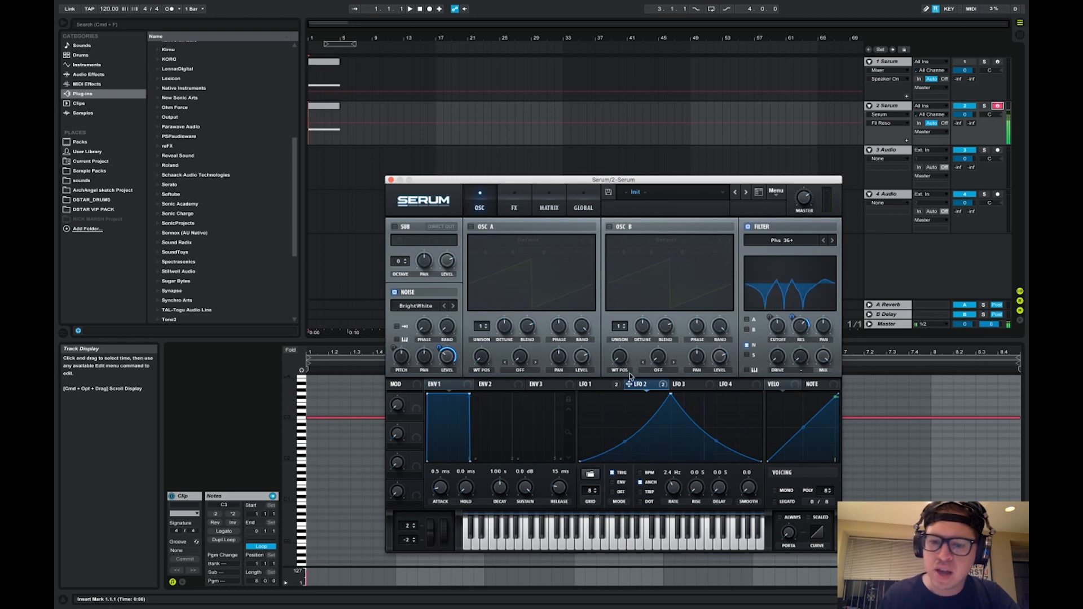
- Modulate the filter pan with LFO 2 and raise the filter drive slightly
drag(630, 386, 817, 359)
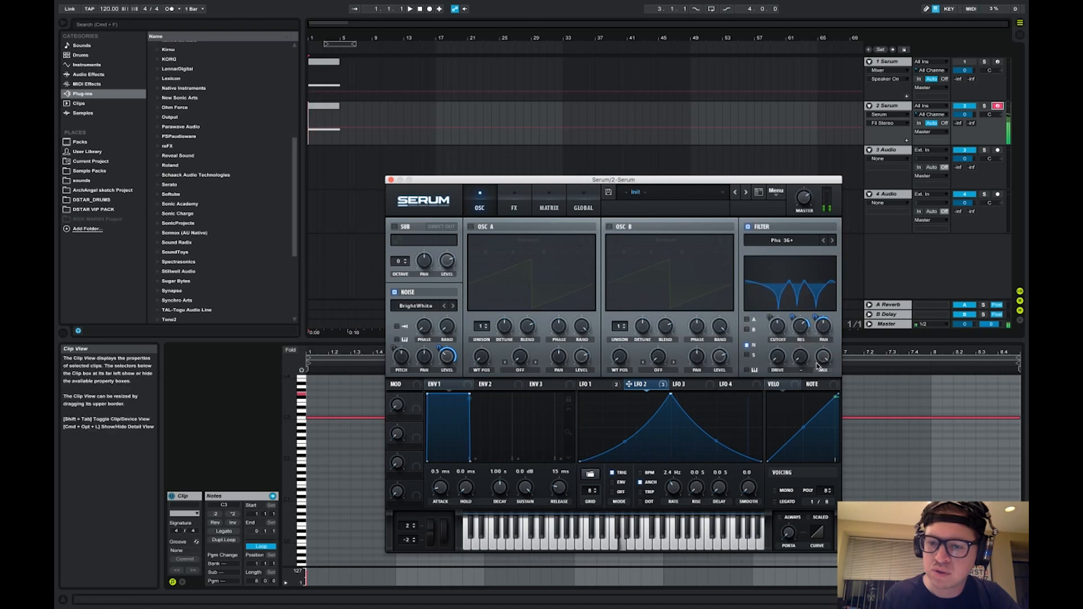
drag(777, 357, 778, 348)
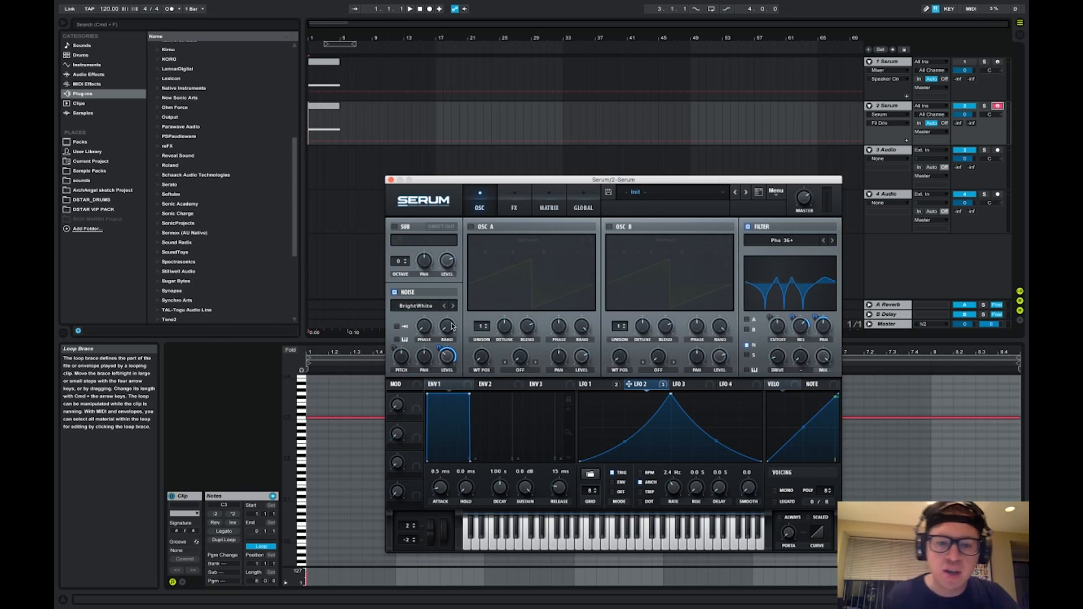
- Try modulating the noise pan with LFO 2 at 38 and remove that modulator
drag(585, 384, 419, 385)
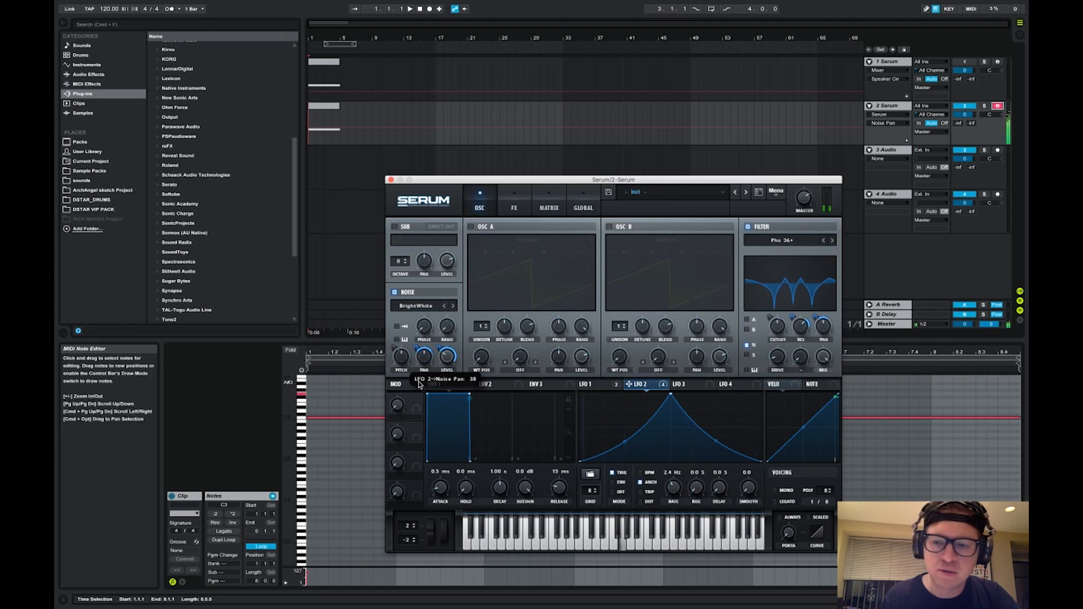
right_click(425, 361)
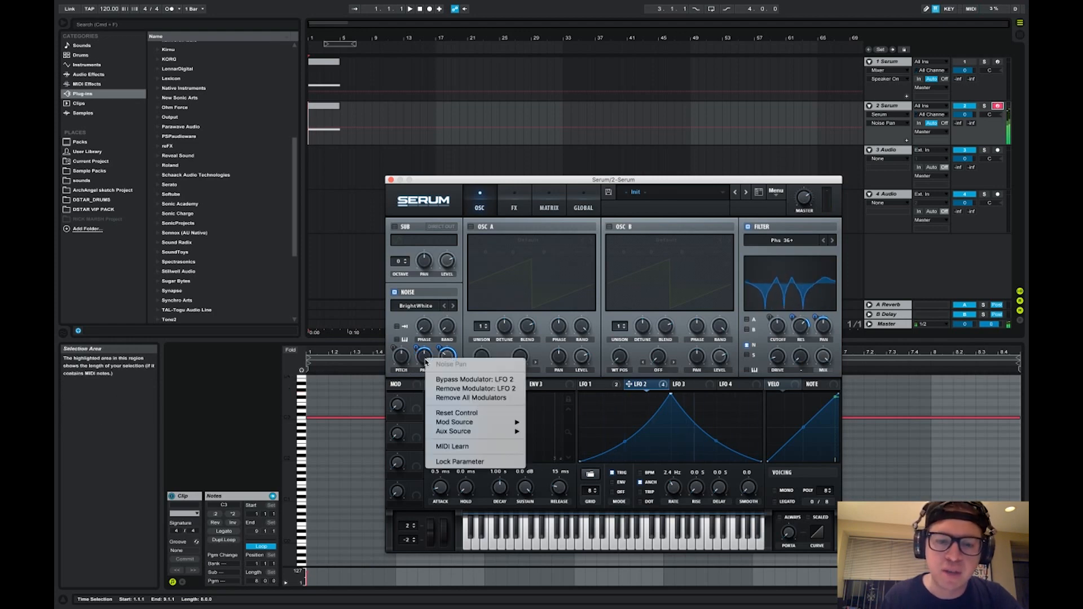
click(471, 388)
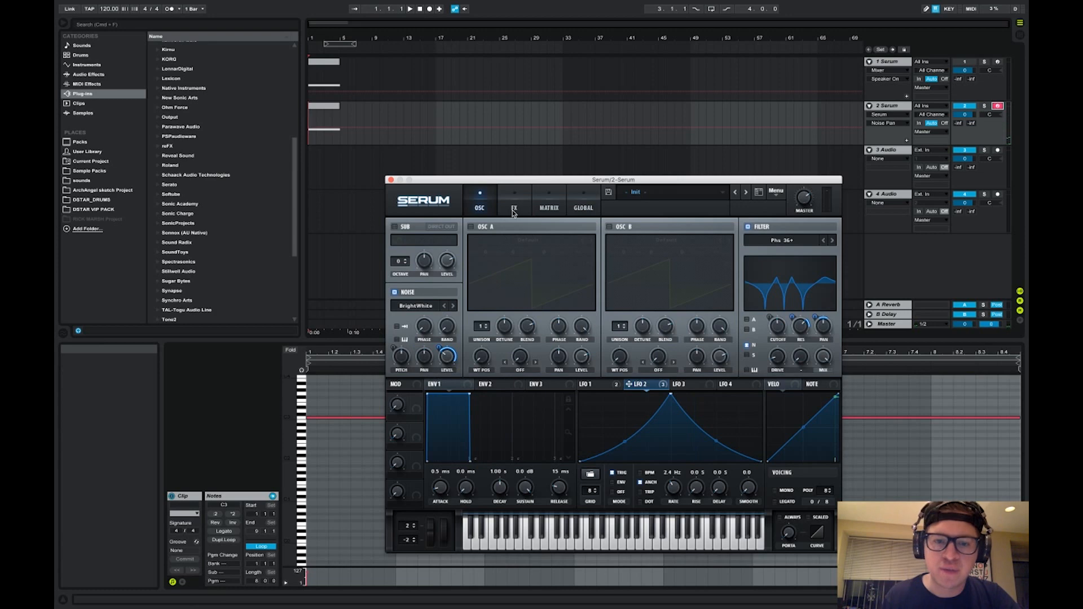
- Enable the Hyper/Dimension effect with a raised dimension mix, a reduced dimension size and a hyper mix of 29%
click(513, 210)
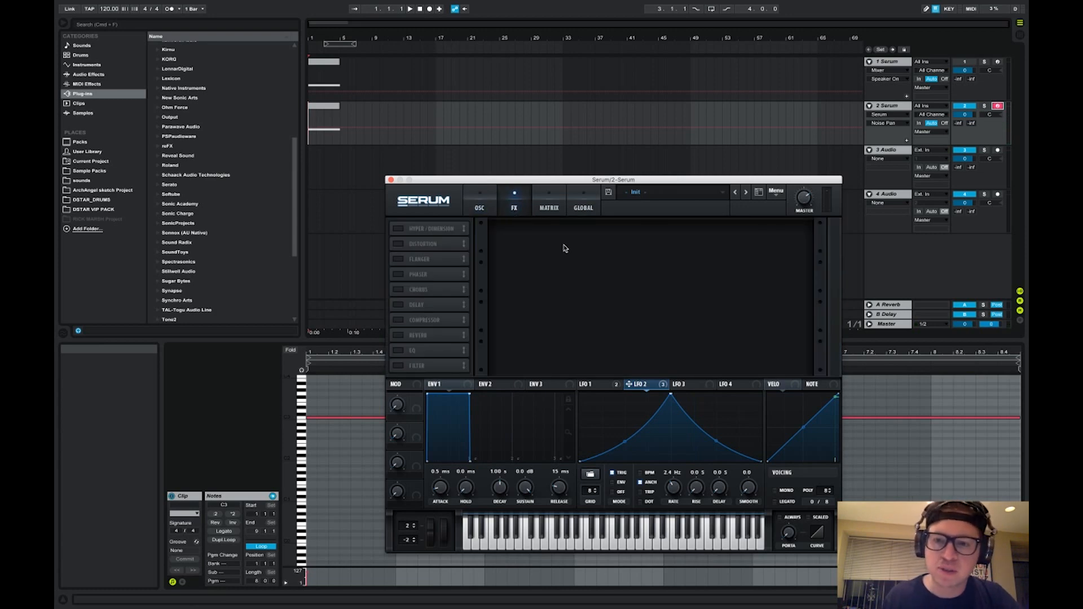
click(398, 229)
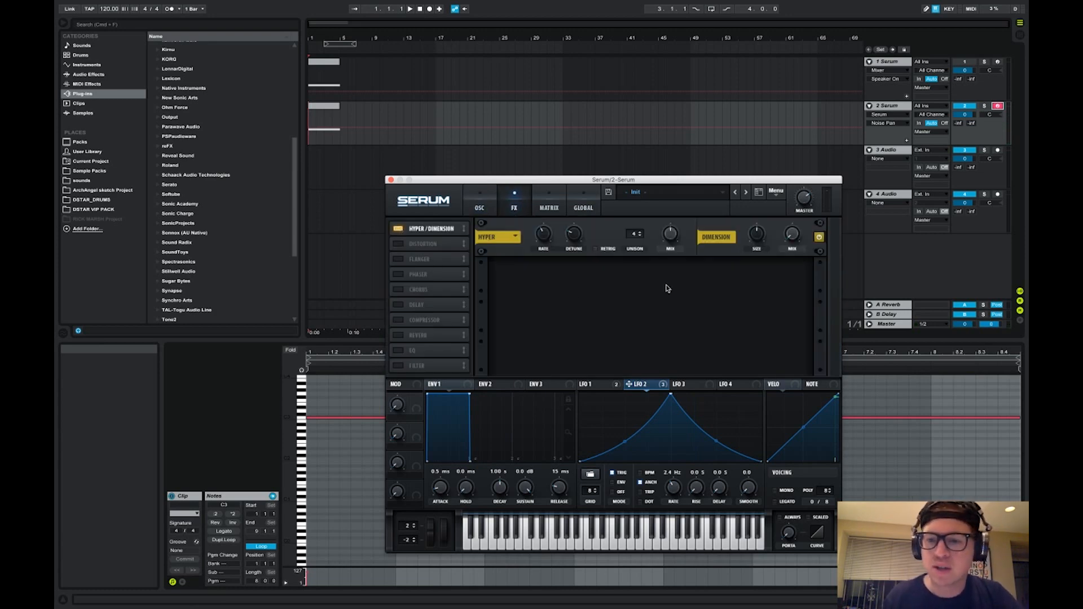
drag(792, 235, 793, 107)
drag(759, 236, 759, 260)
drag(673, 237, 674, 263)
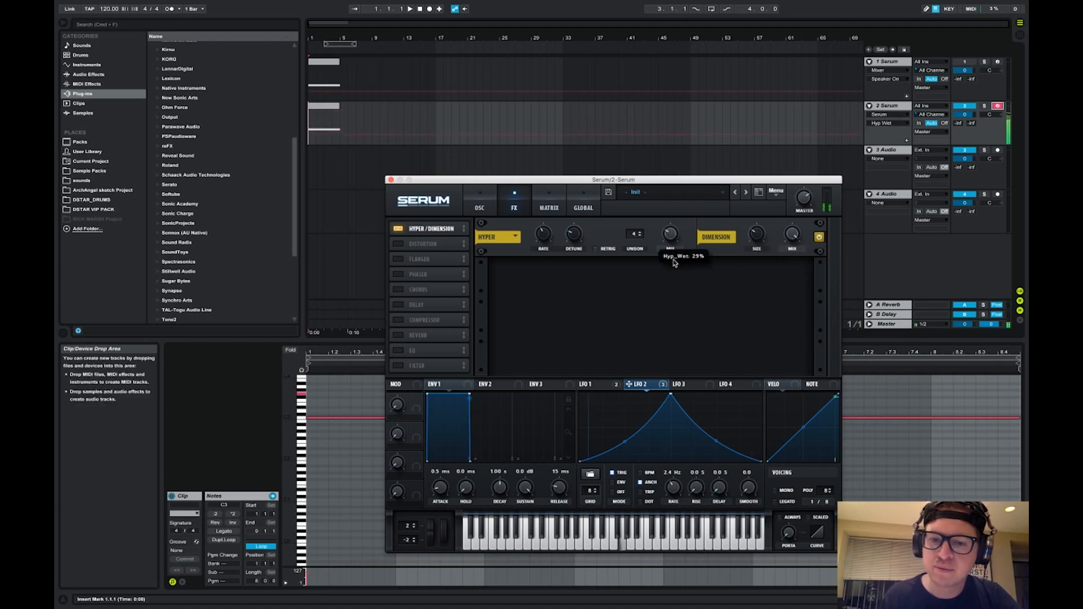
- Assign LFO 2 to the Dimension size and adjust the modulation amount
drag(633, 387, 756, 233)
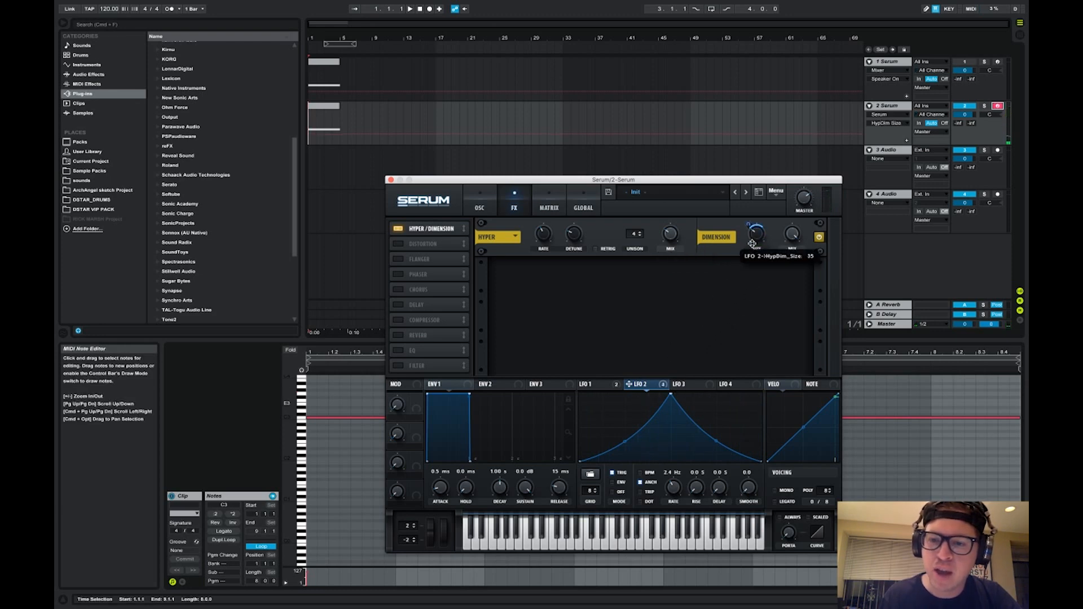
mouse_move(752, 220)
mouse_down()
mouse_move(755, 190)
mouse_move(752, 205)
mouse_up()
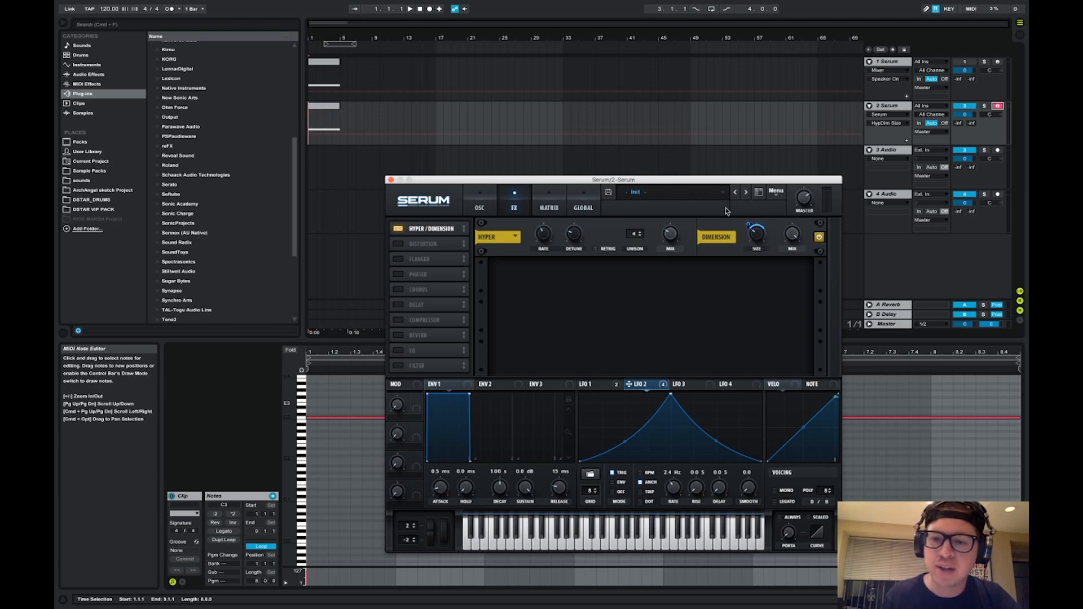
drag(749, 225, 751, 239)
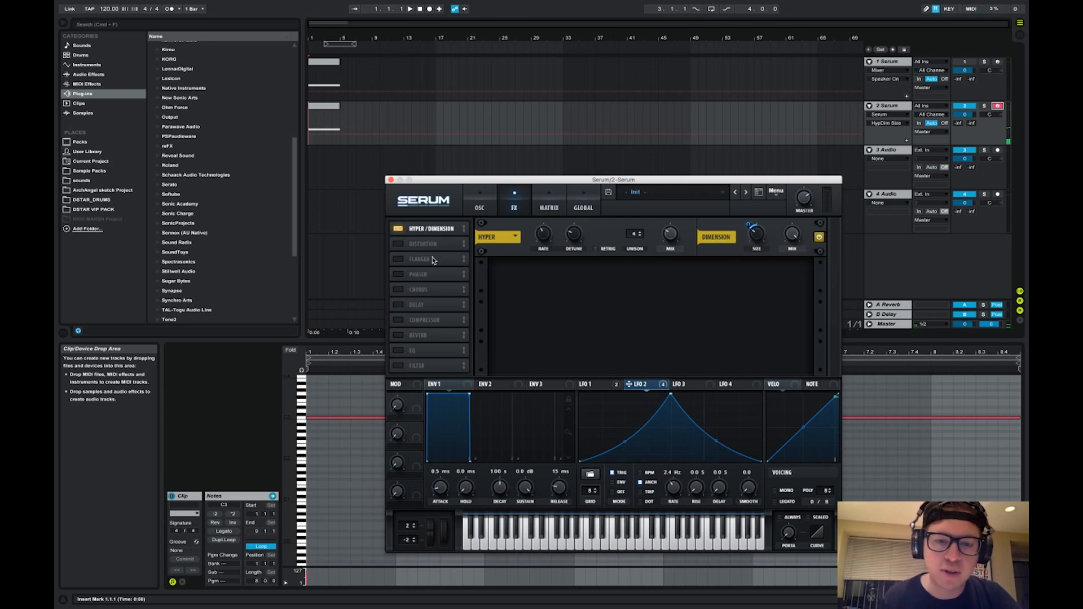
- Enable the flanger, raise its feedback and modulate its mix with LFO 2
click(398, 260)
click(549, 275)
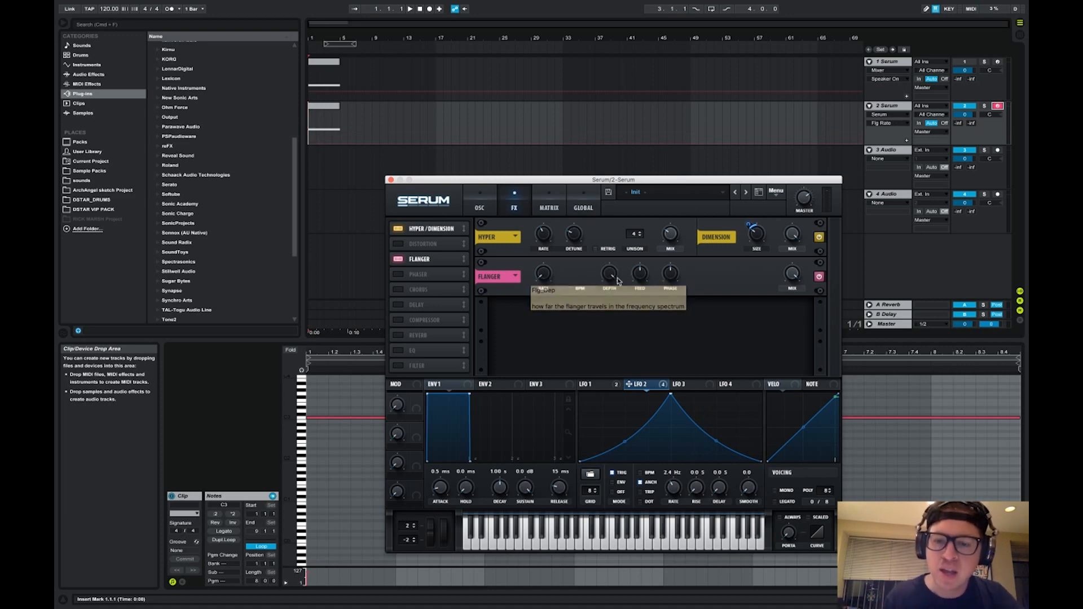
drag(639, 274, 640, 252)
mouse_move(545, 274)
mouse_down()
mouse_move(555, 226)
mouse_move(545, 275)
mouse_up()
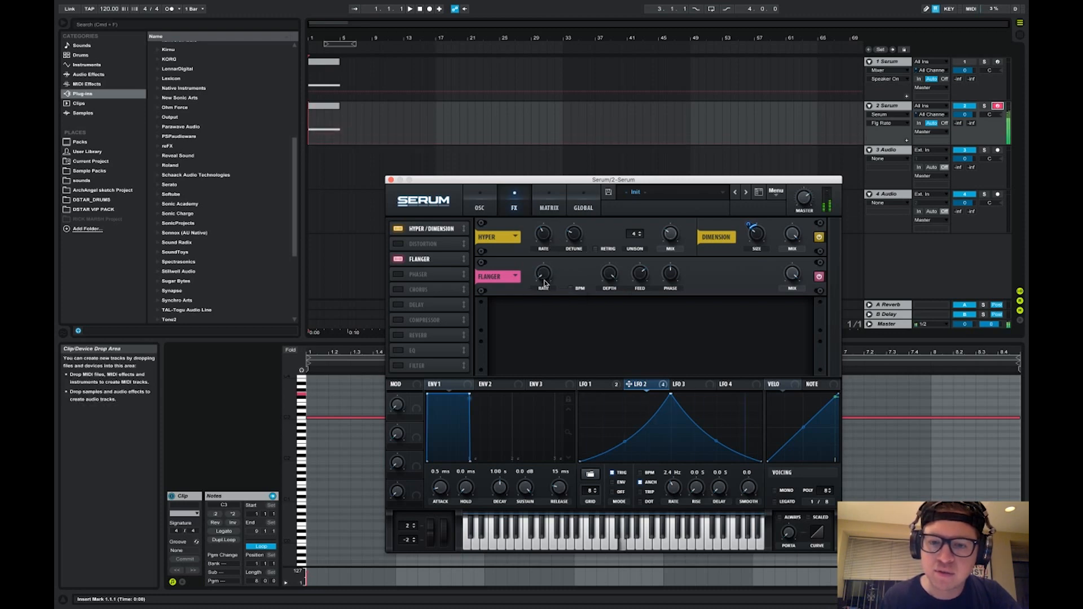
click(792, 275)
drag(638, 385, 784, 282)
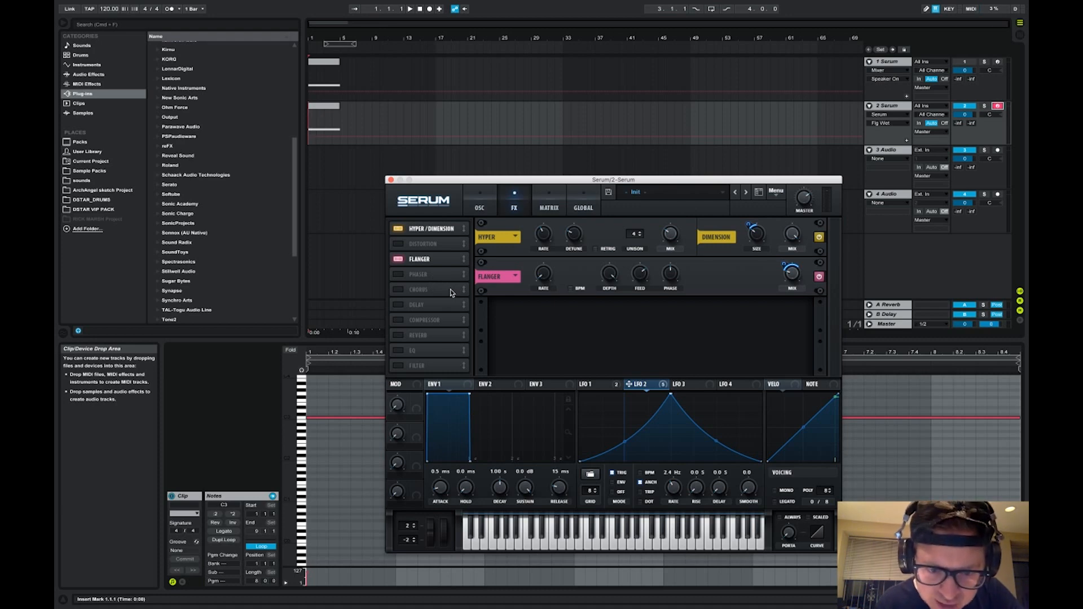
- Enable the reverb and modulate its size, decay and mix with LFO 1, using an amount of 43 for the mix
click(398, 336)
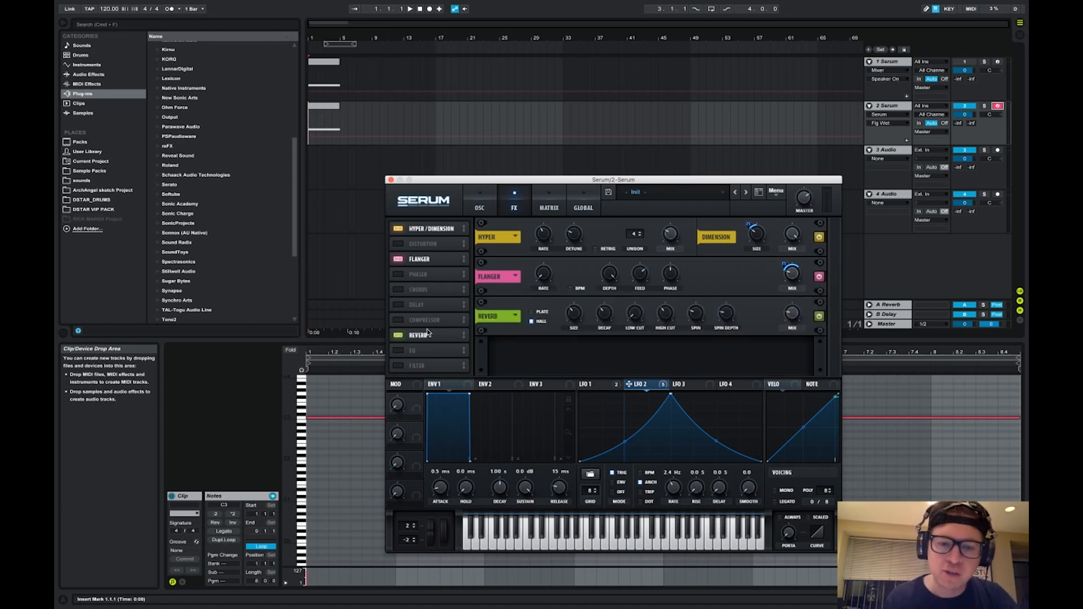
click(589, 384)
drag(582, 384, 569, 324)
drag(583, 384, 786, 324)
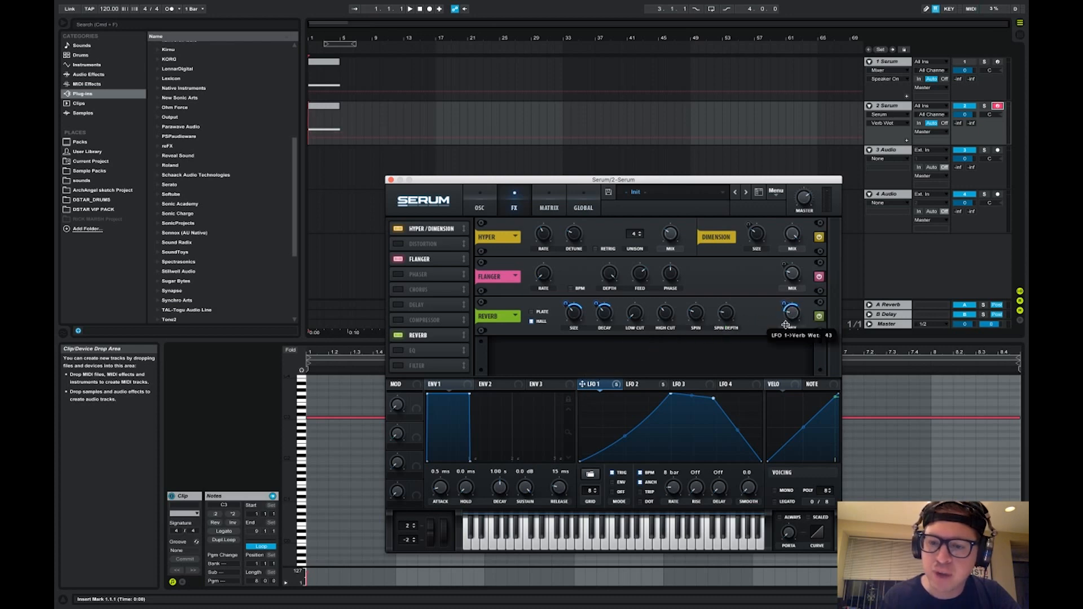
key(g)
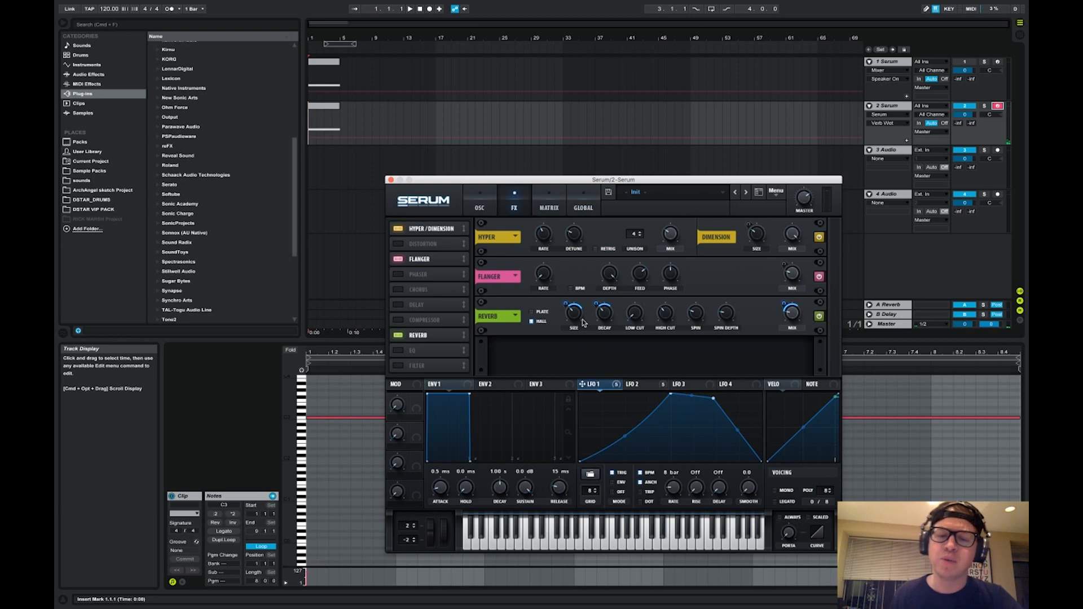
- Enable the EQ and switch its low band to the low-cut shape
click(397, 351)
click(621, 365)
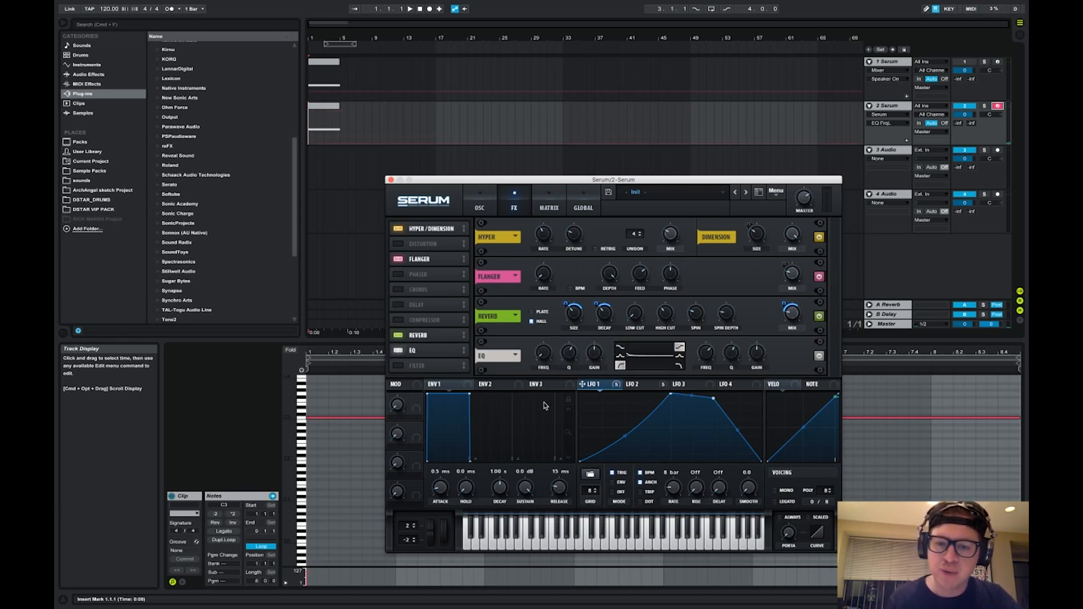
- Modulate the EQ low band's frequency and Q with LFO 1, using an amount of 66 for the frequency, and audition the sound
drag(582, 384, 542, 352)
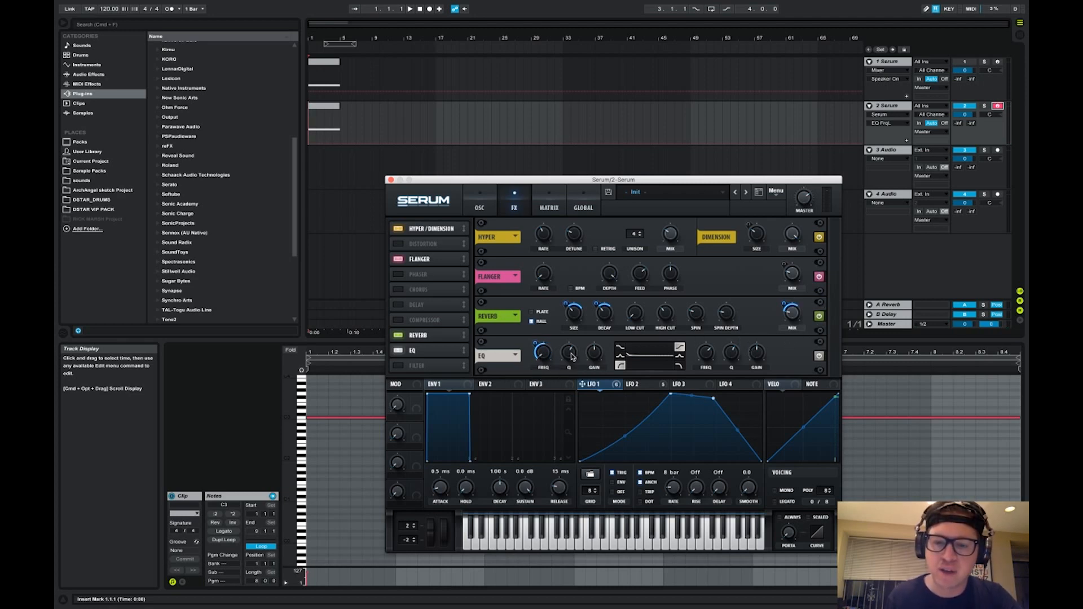
drag(583, 384, 569, 355)
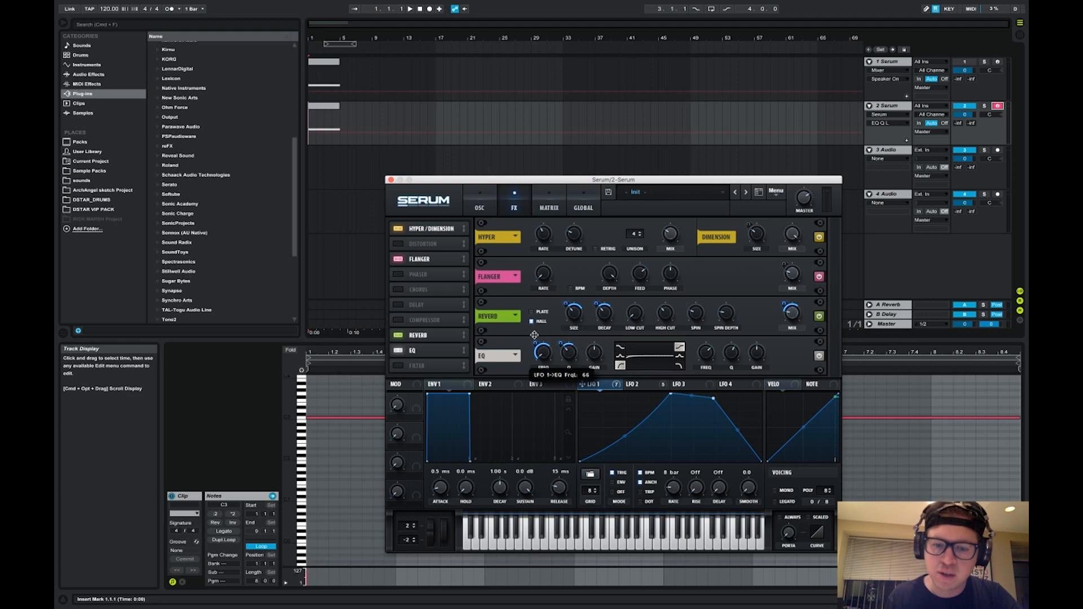
key(g)
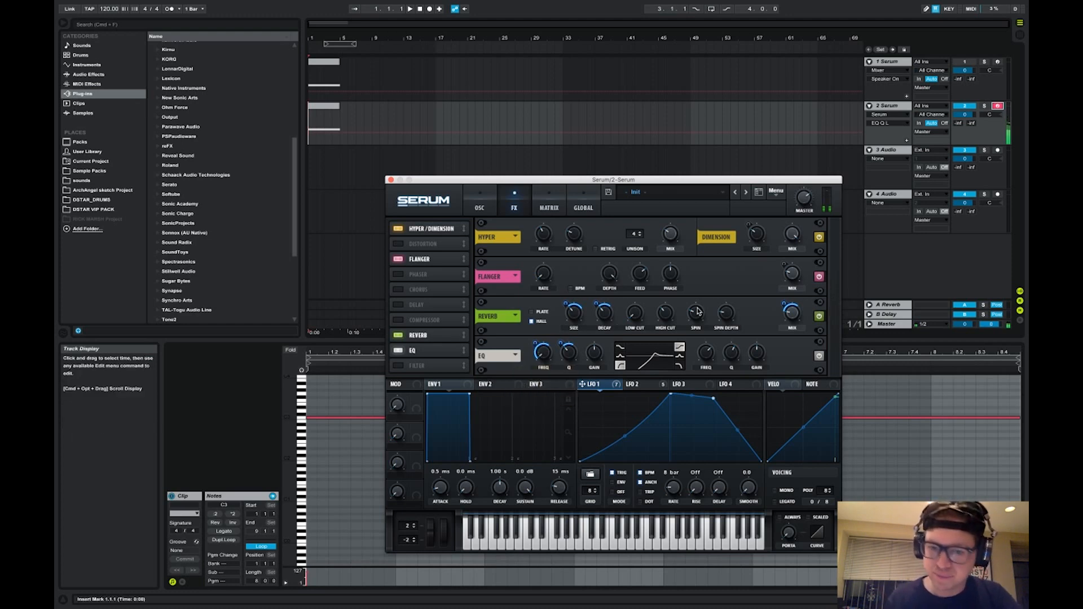
- Enable the effects filter with the MG Low 6 type and modulate its cutoff with LFO 1 by an amount of 44
click(399, 367)
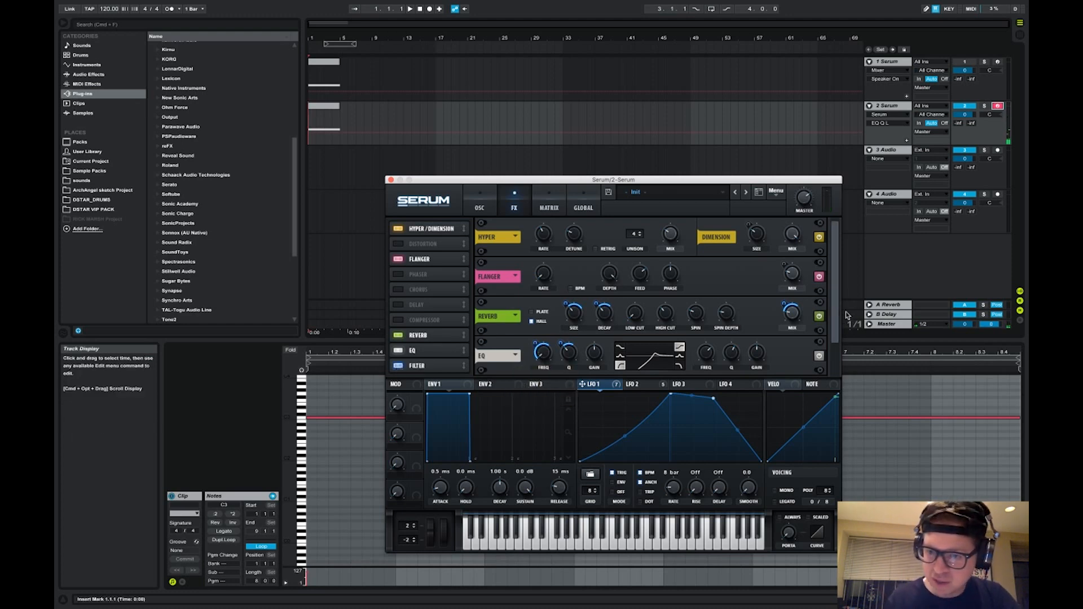
drag(835, 311, 833, 373)
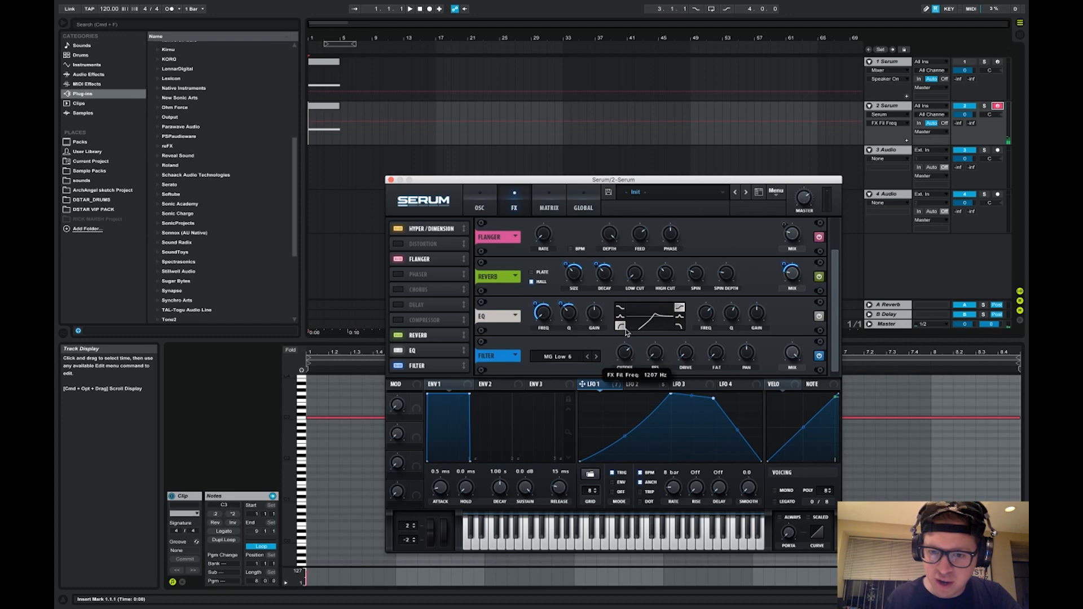
drag(592, 387, 622, 359)
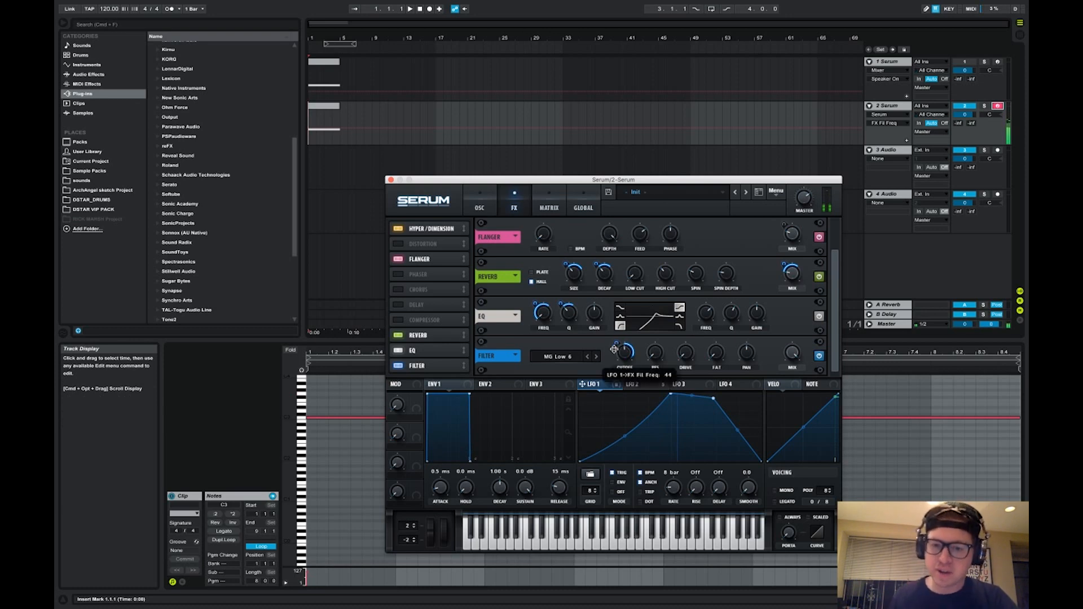
mouse_move(621, 342)
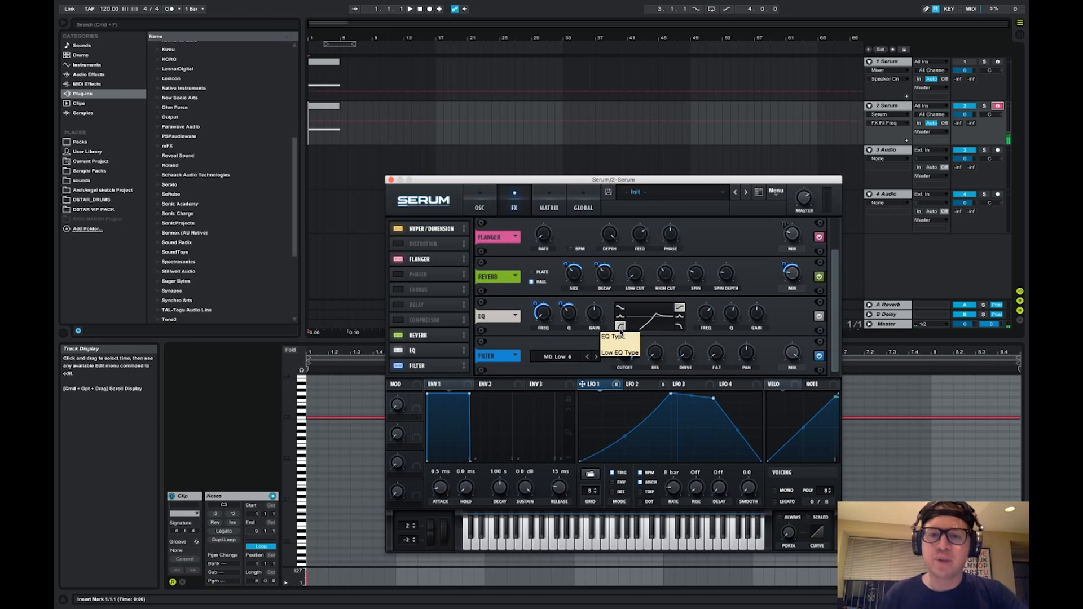
- Add a modulation matrix route from LFO 1 to LFO2 Rate in the first empty slot
click(545, 210)
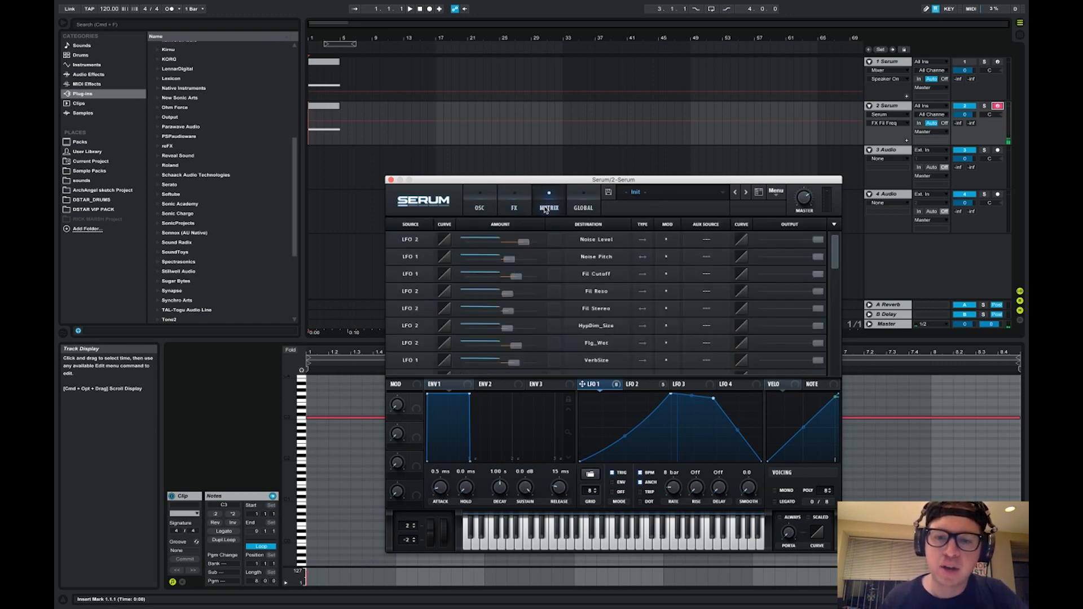
drag(831, 259, 824, 305)
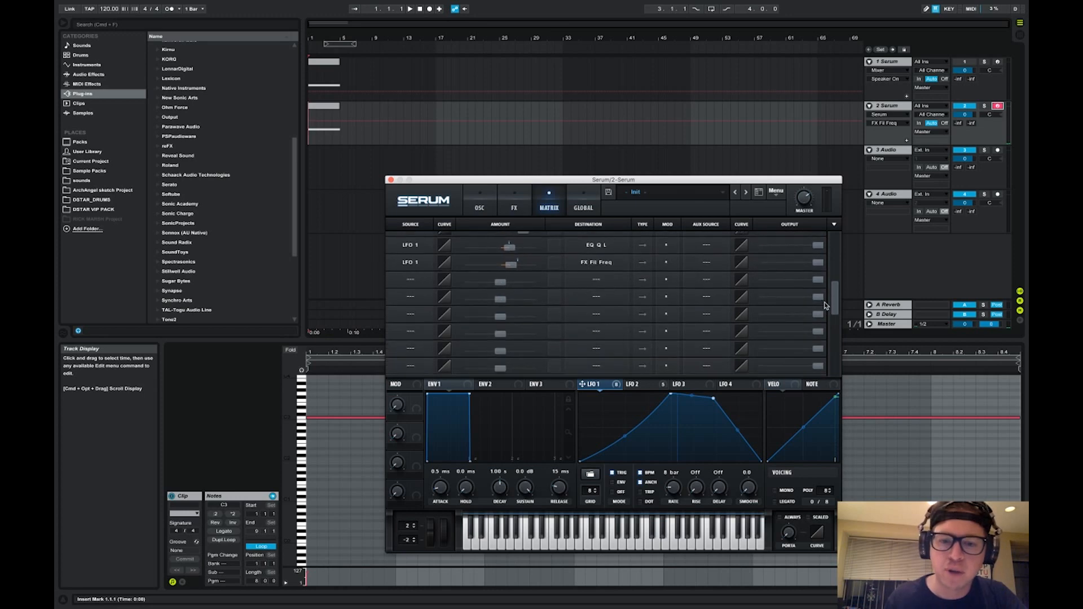
click(427, 279)
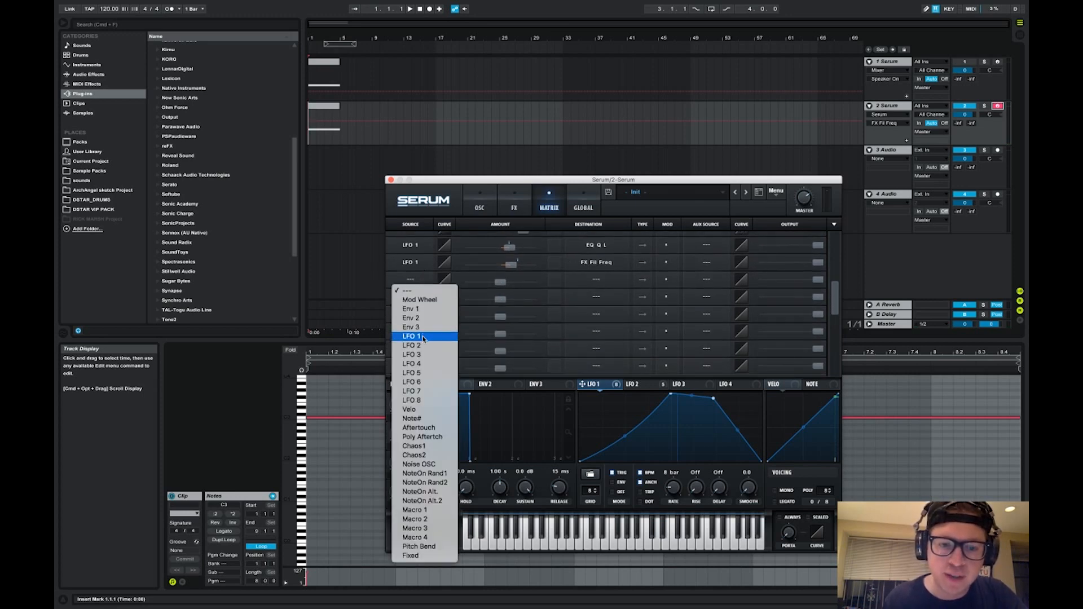
click(424, 339)
click(588, 281)
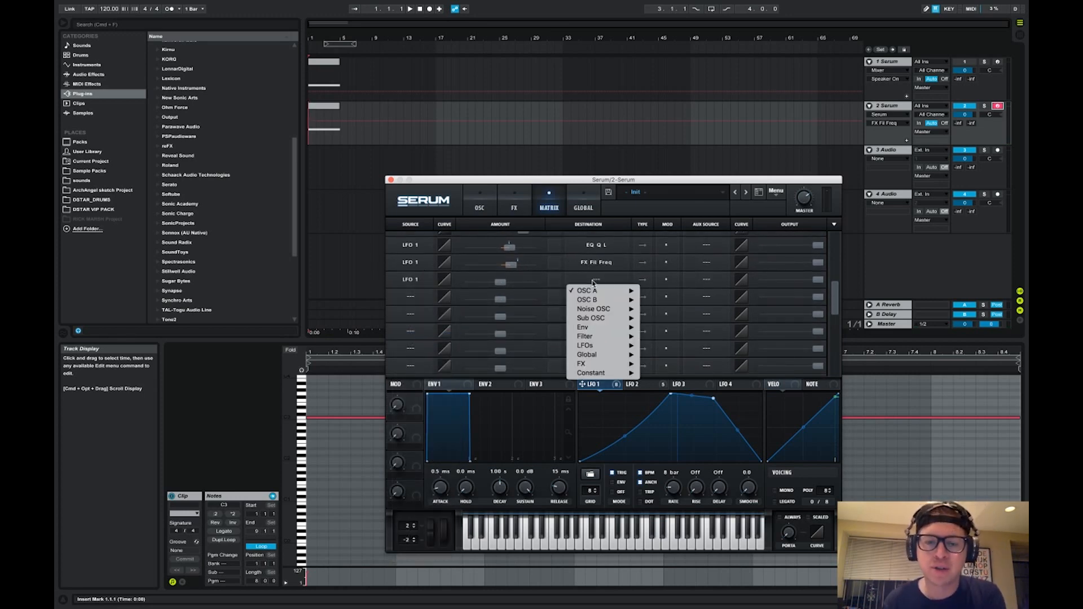
mouse_move(591, 351)
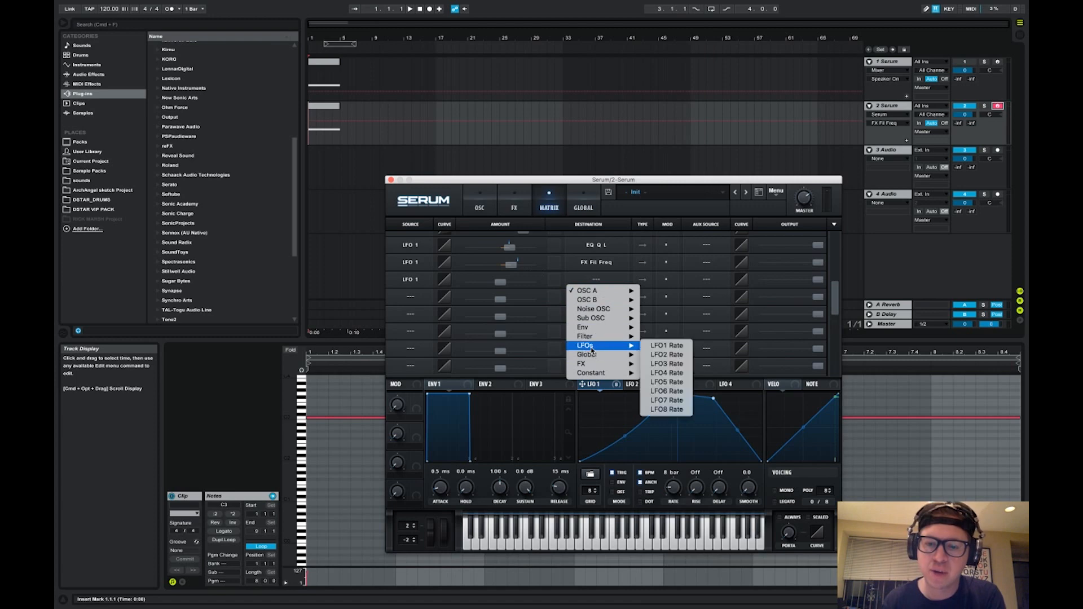
click(667, 355)
- Set the LFO 1 to LFO2 Rate modulation amount to 22 and audition it with a played note
click(648, 385)
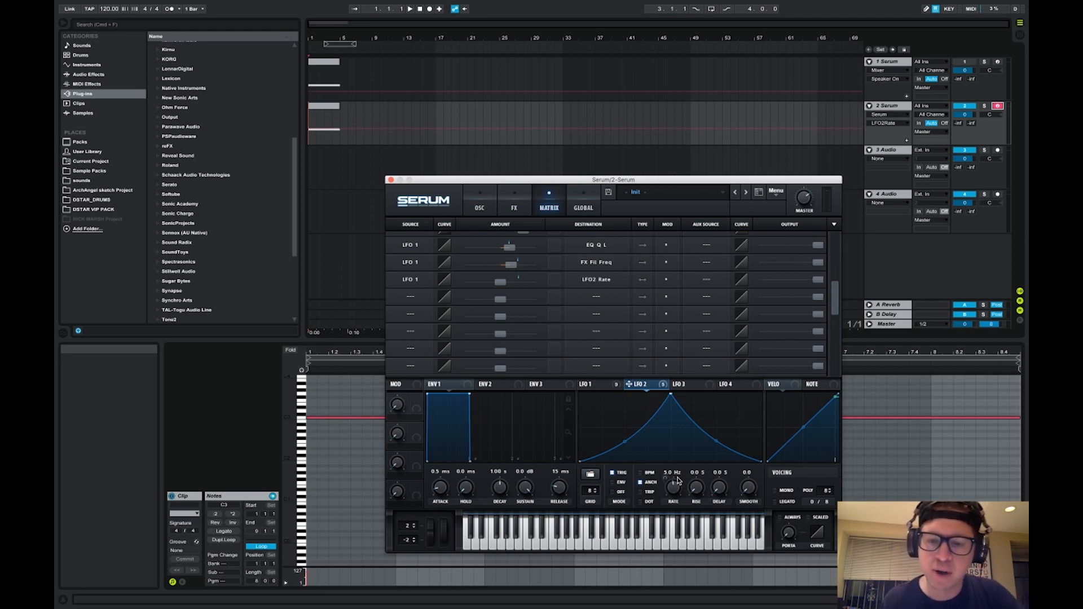
click(506, 286)
key(f)
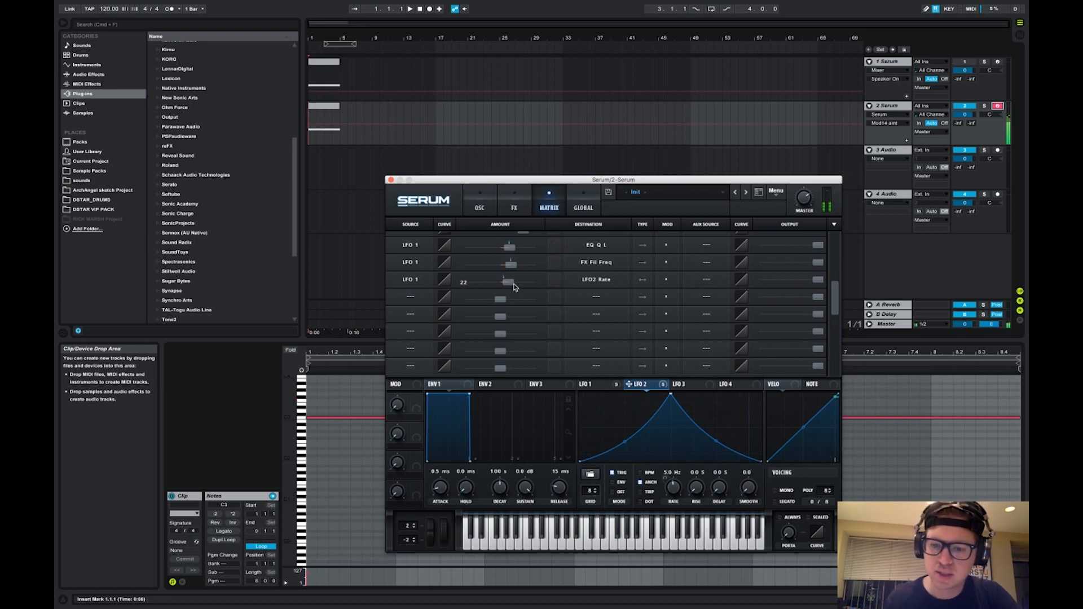
- Return to the oscillator page, review the LFO 1 and LFO 2 shapes, and play back the arrangement
click(480, 204)
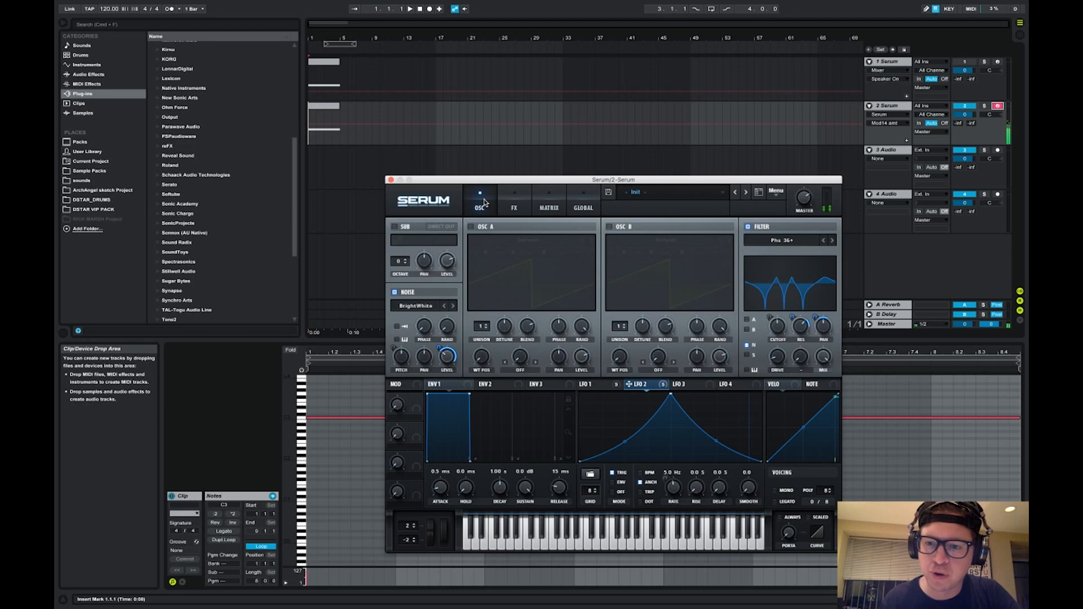
click(601, 384)
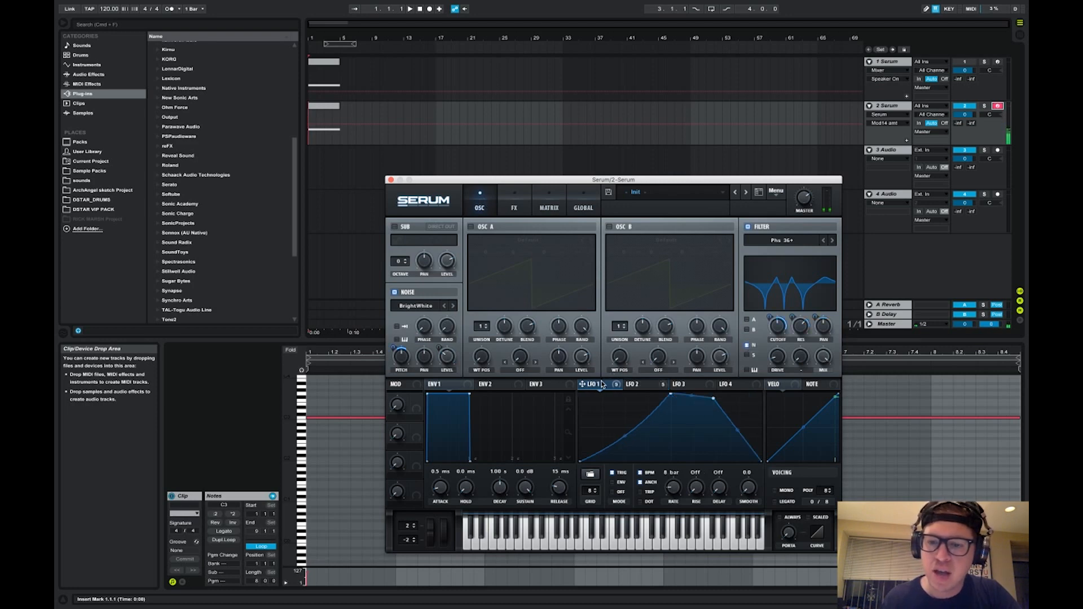
click(633, 385)
click(615, 382)
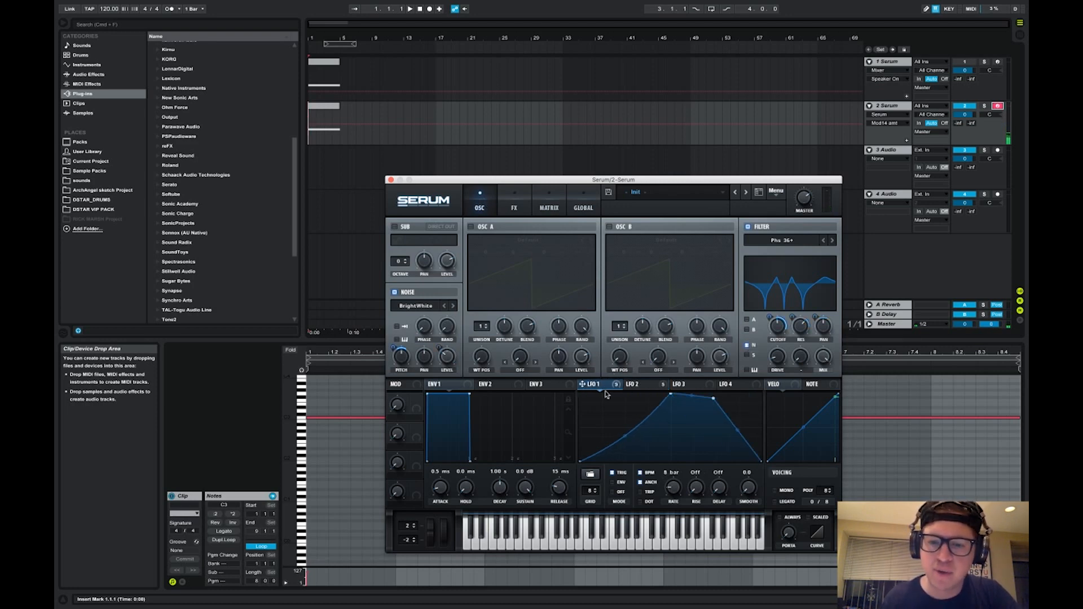
key(space)
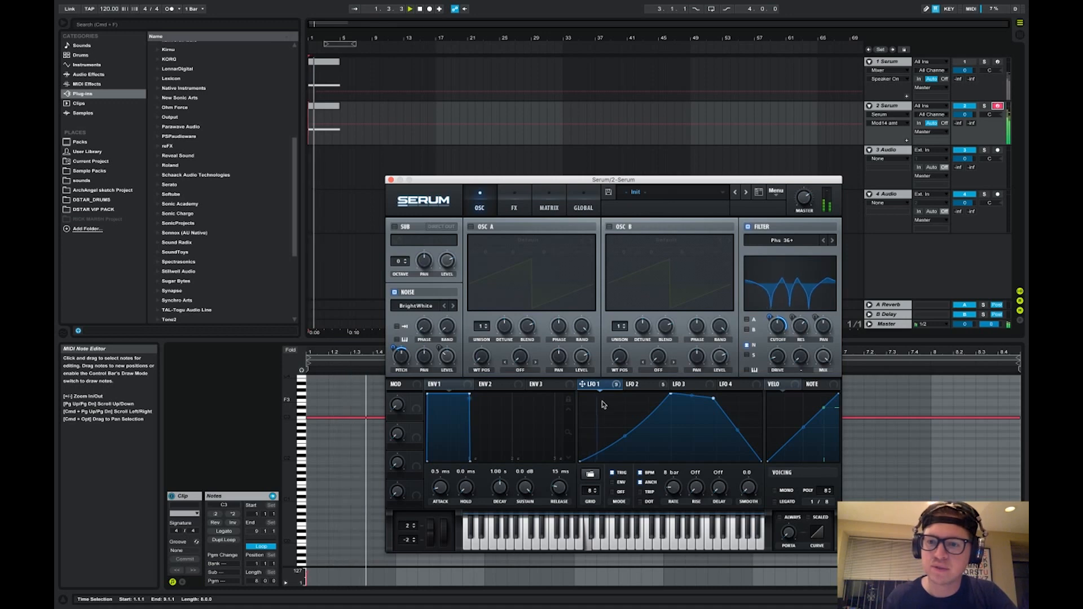